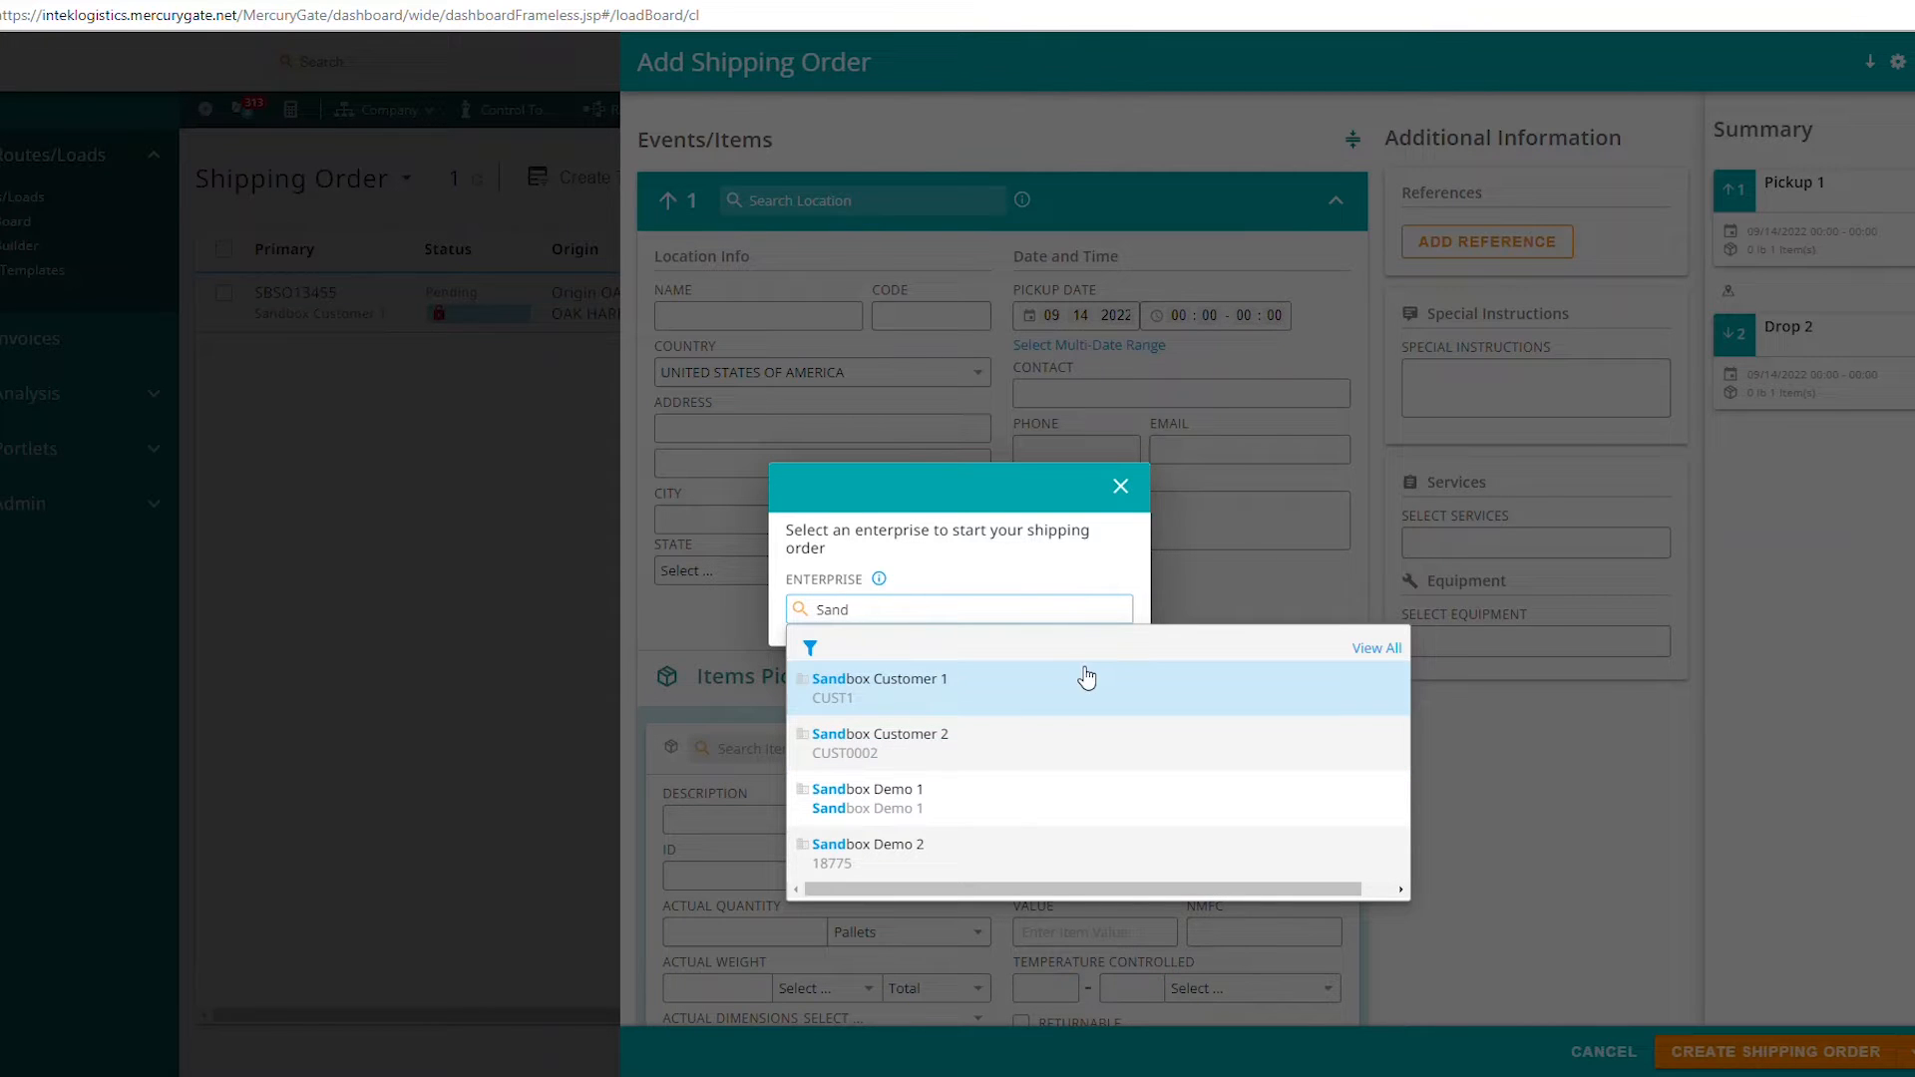
Step: Start the order for enterprise Sandbox Customer 1 and set the first stop's pickup location to Origin MENTOR
left_click(938, 684)
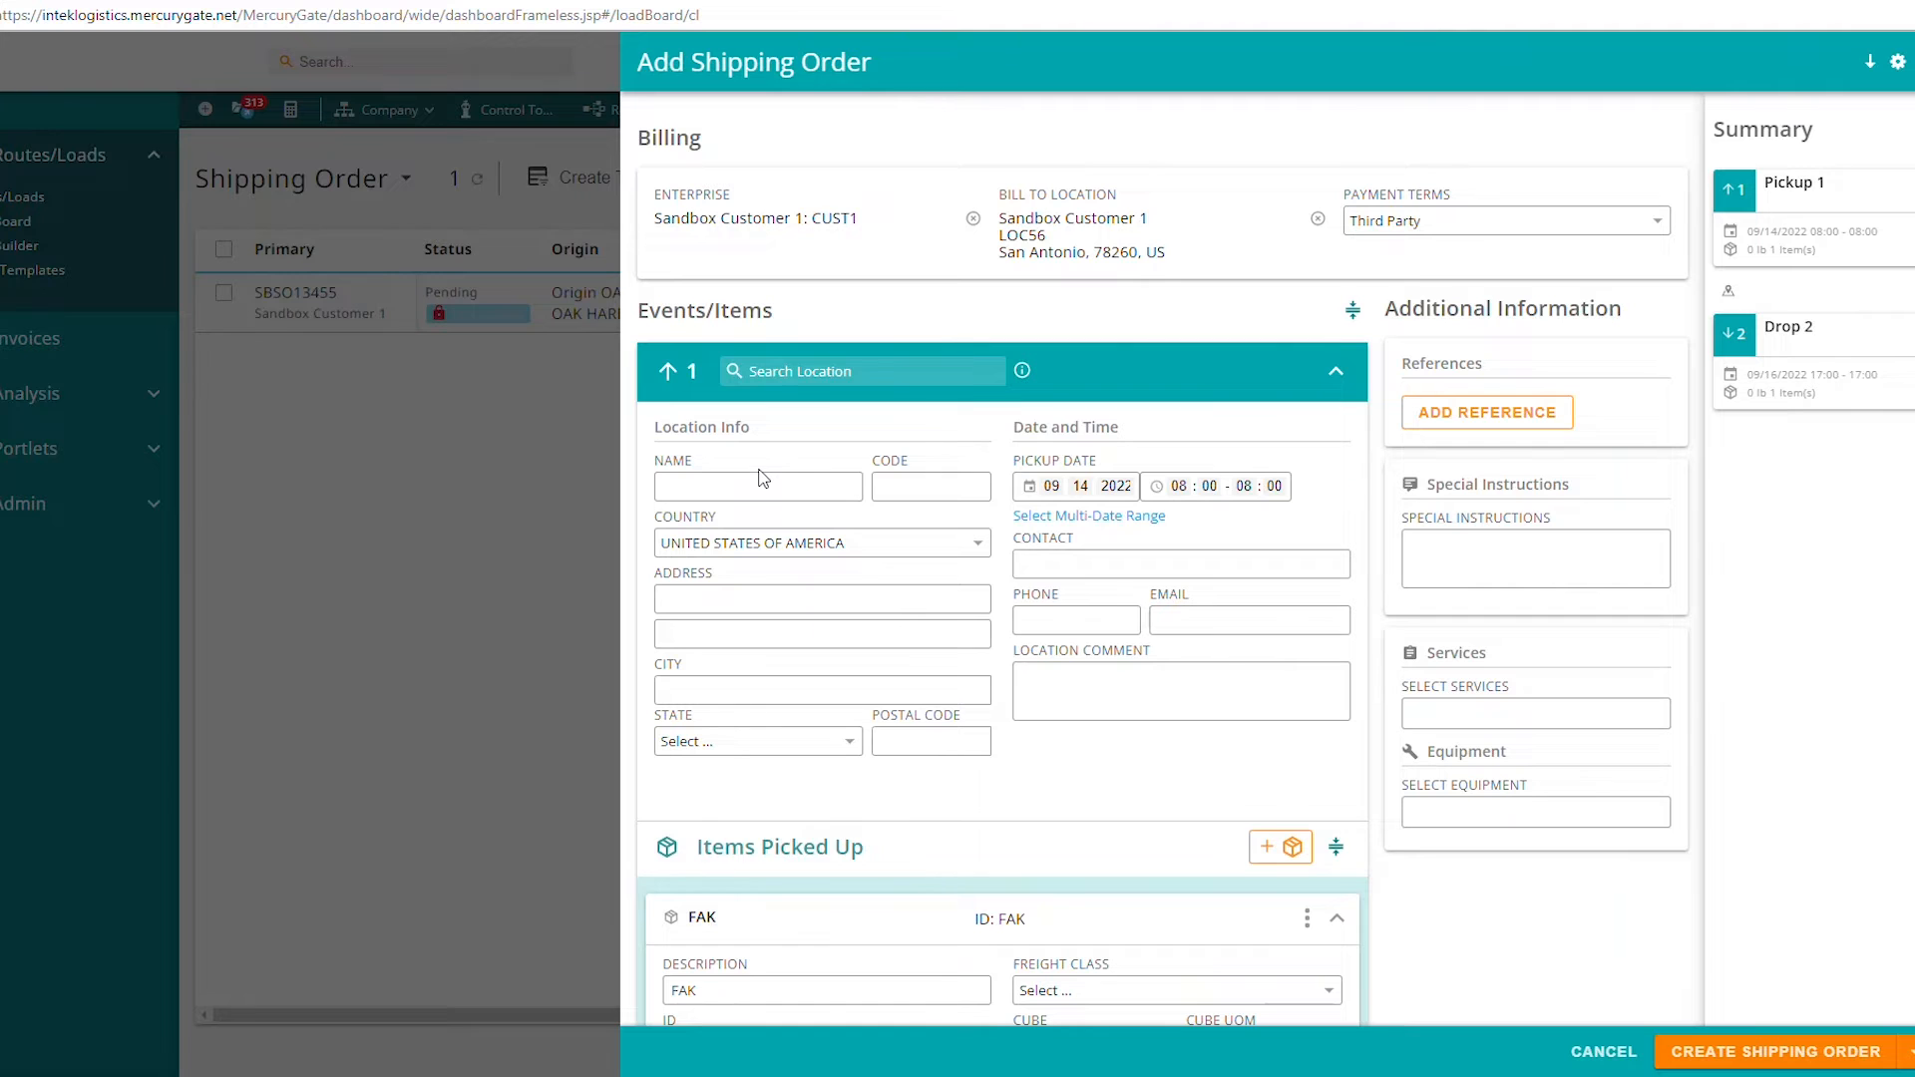
left_click(782, 370)
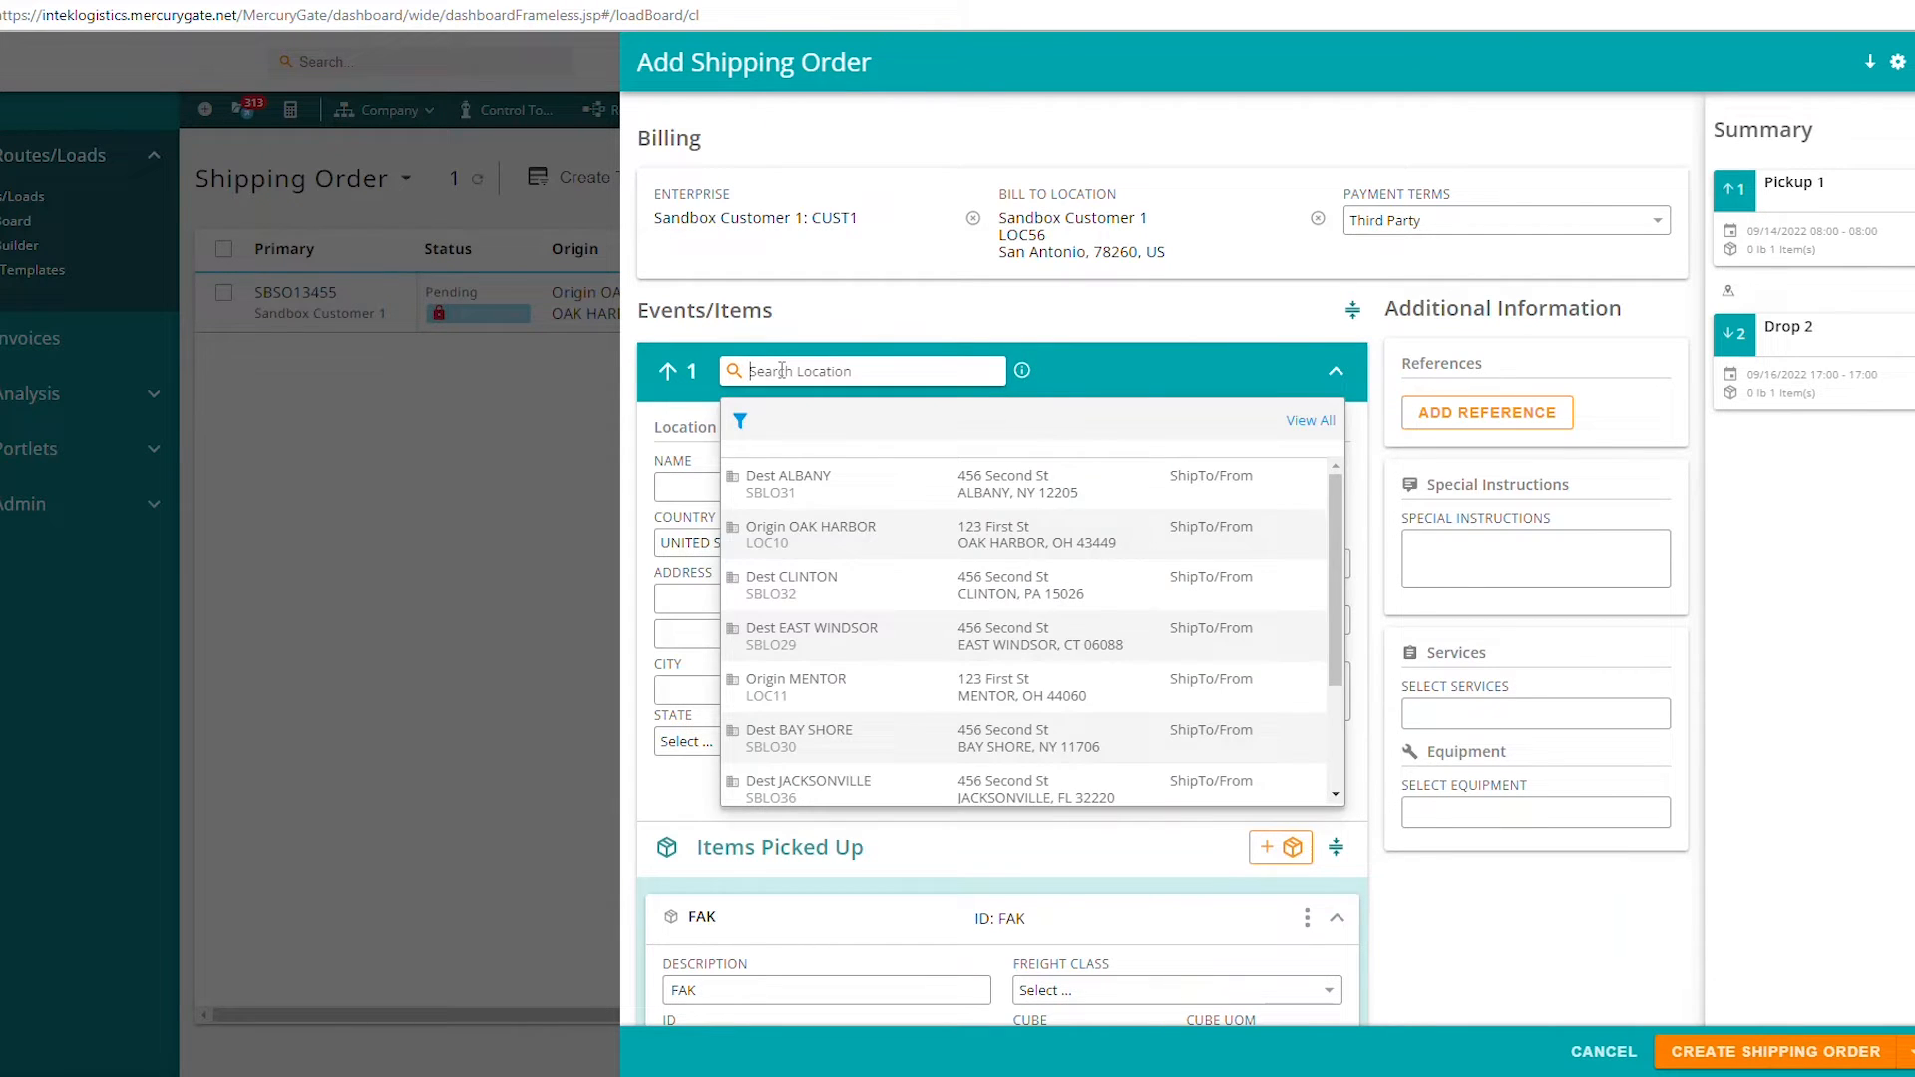
type("ori")
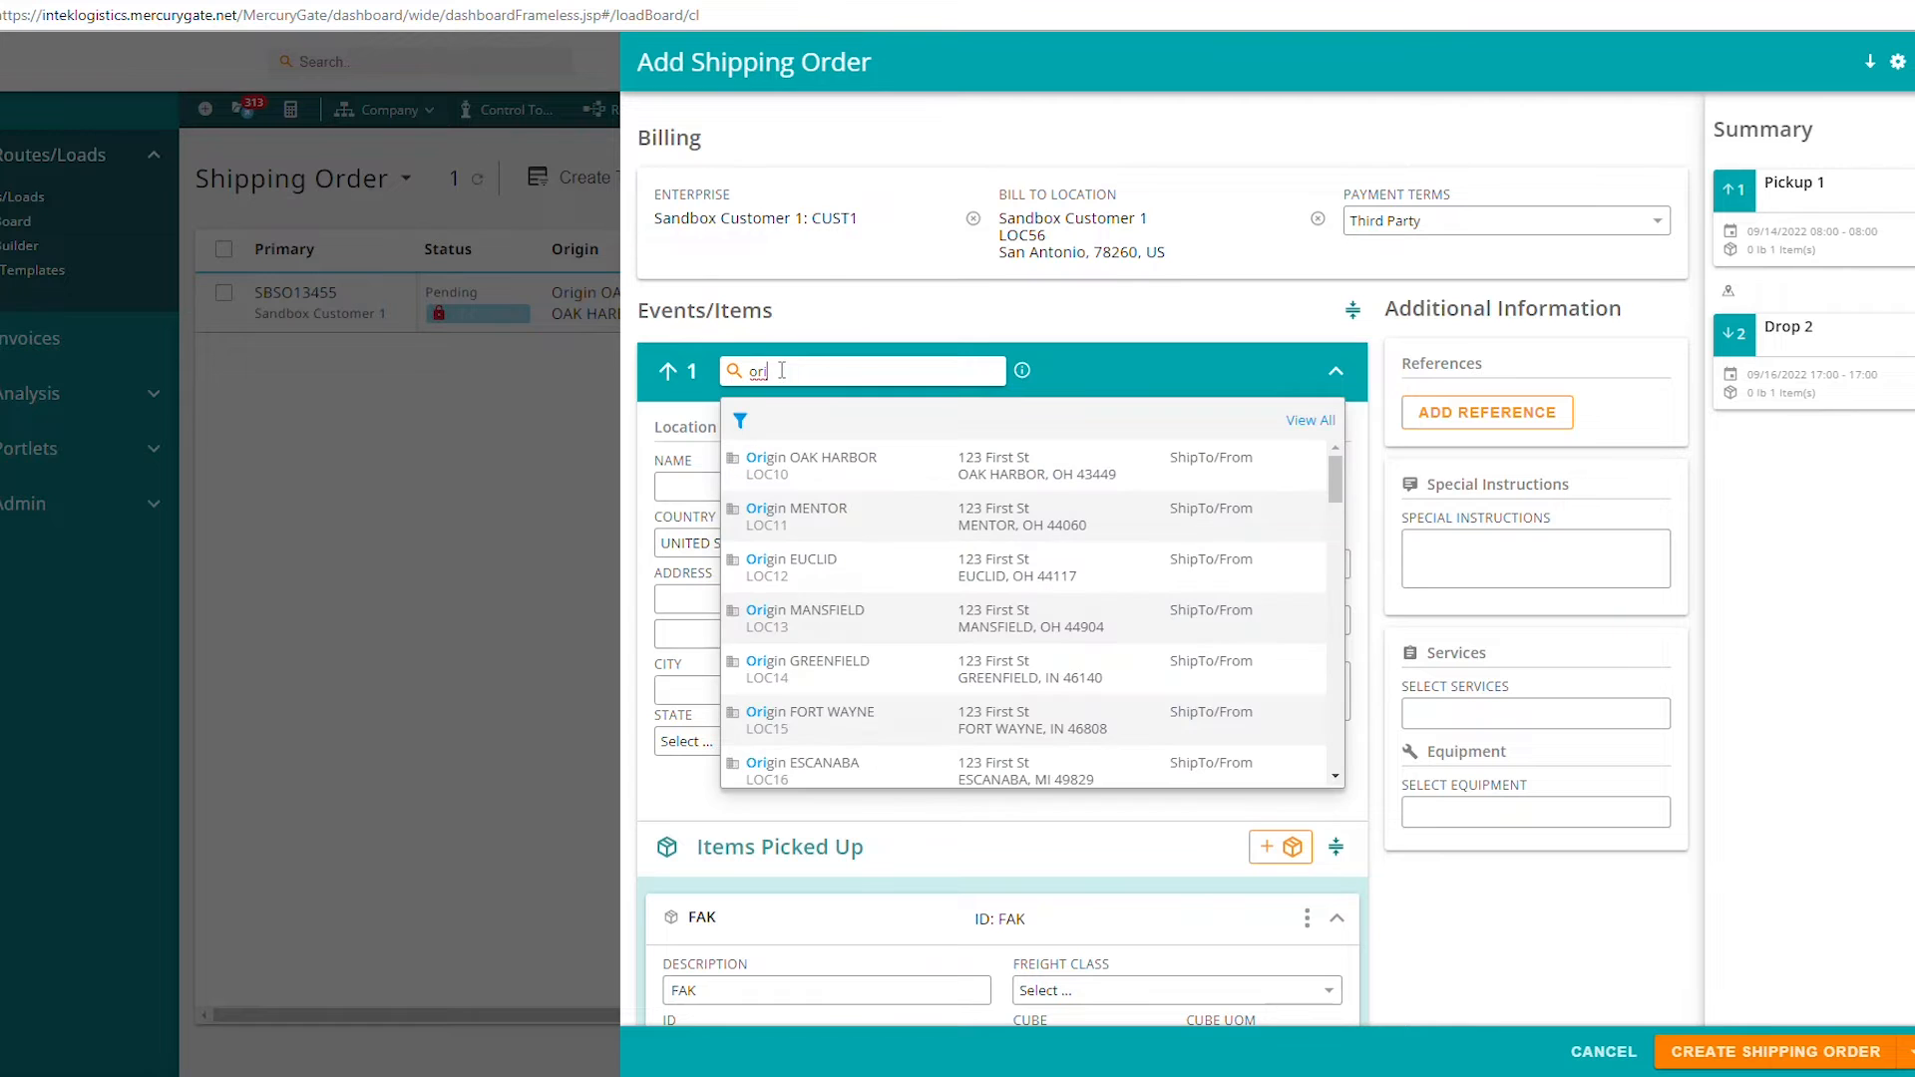
left_click(828, 519)
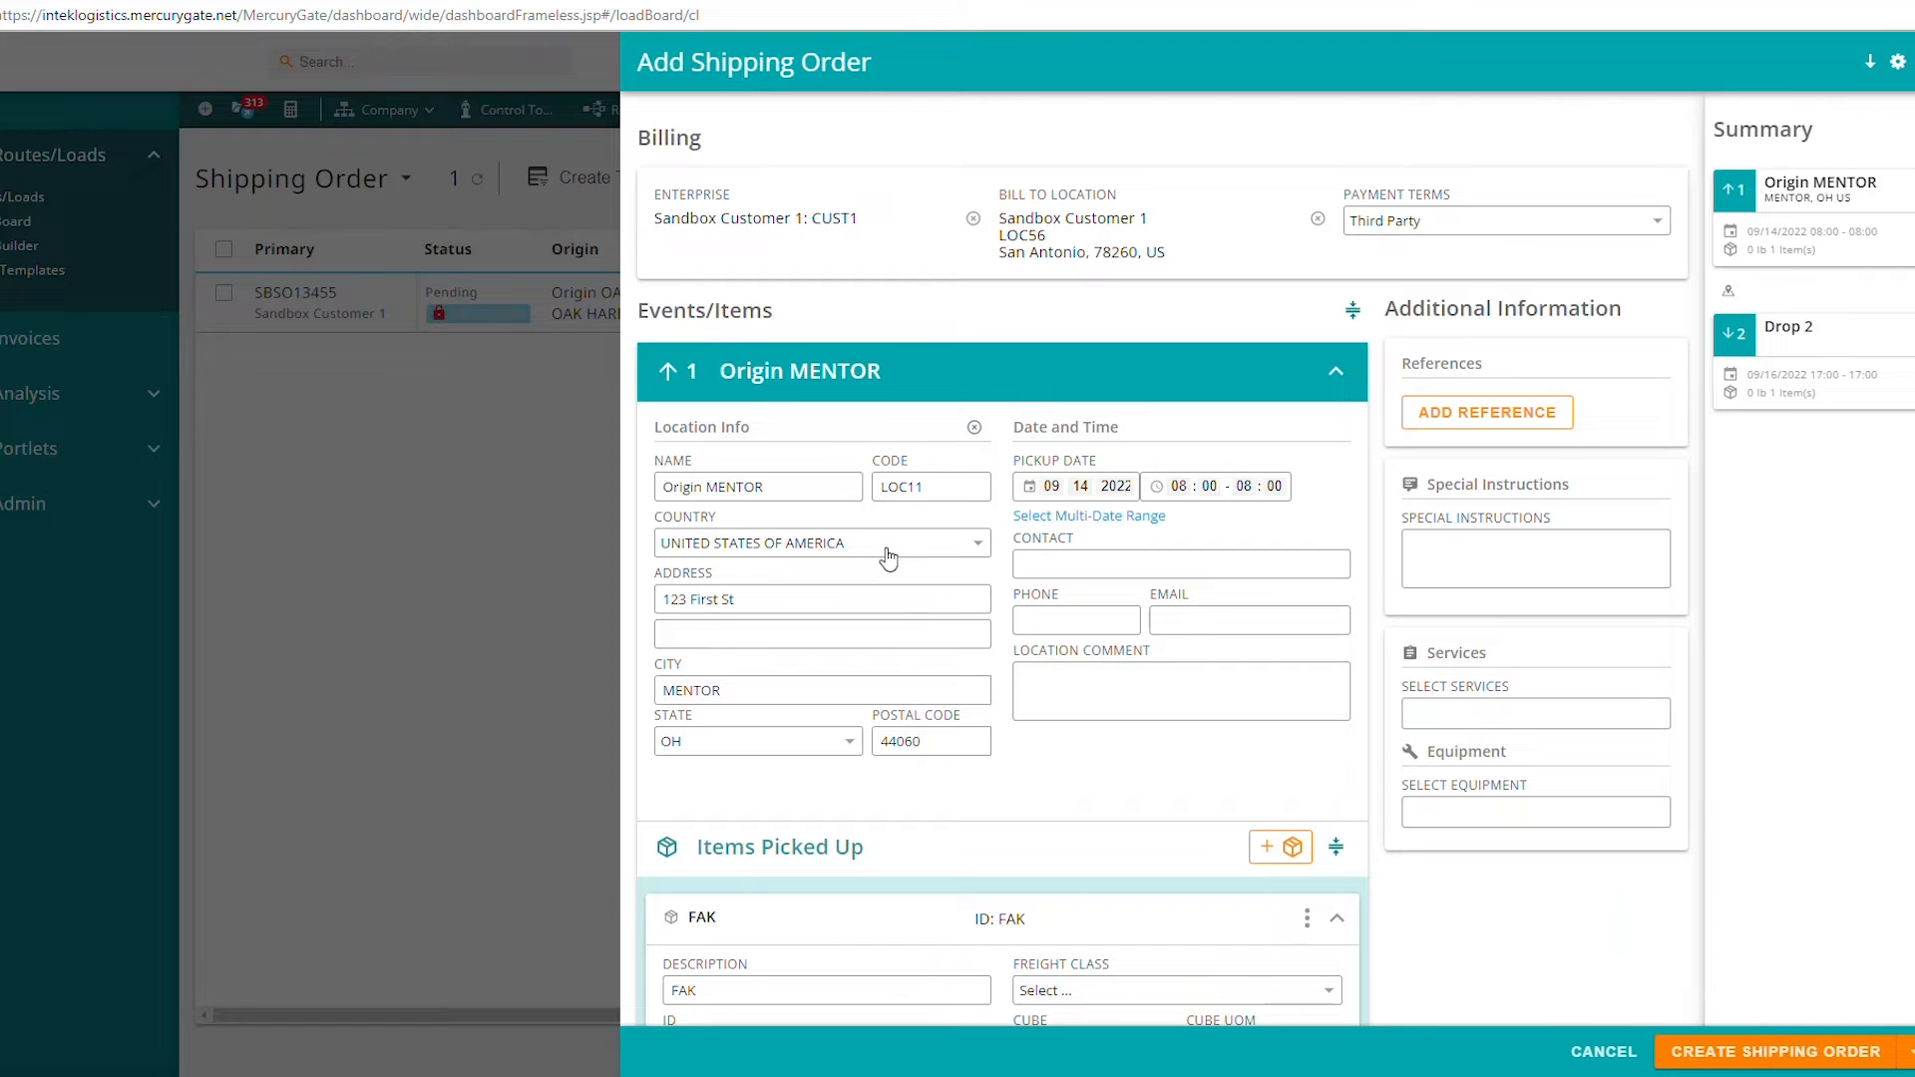
Step: Preview the pickup's multi-date range, return to a single date, and set the pickup window's end time to 17:00
left_click(1098, 519)
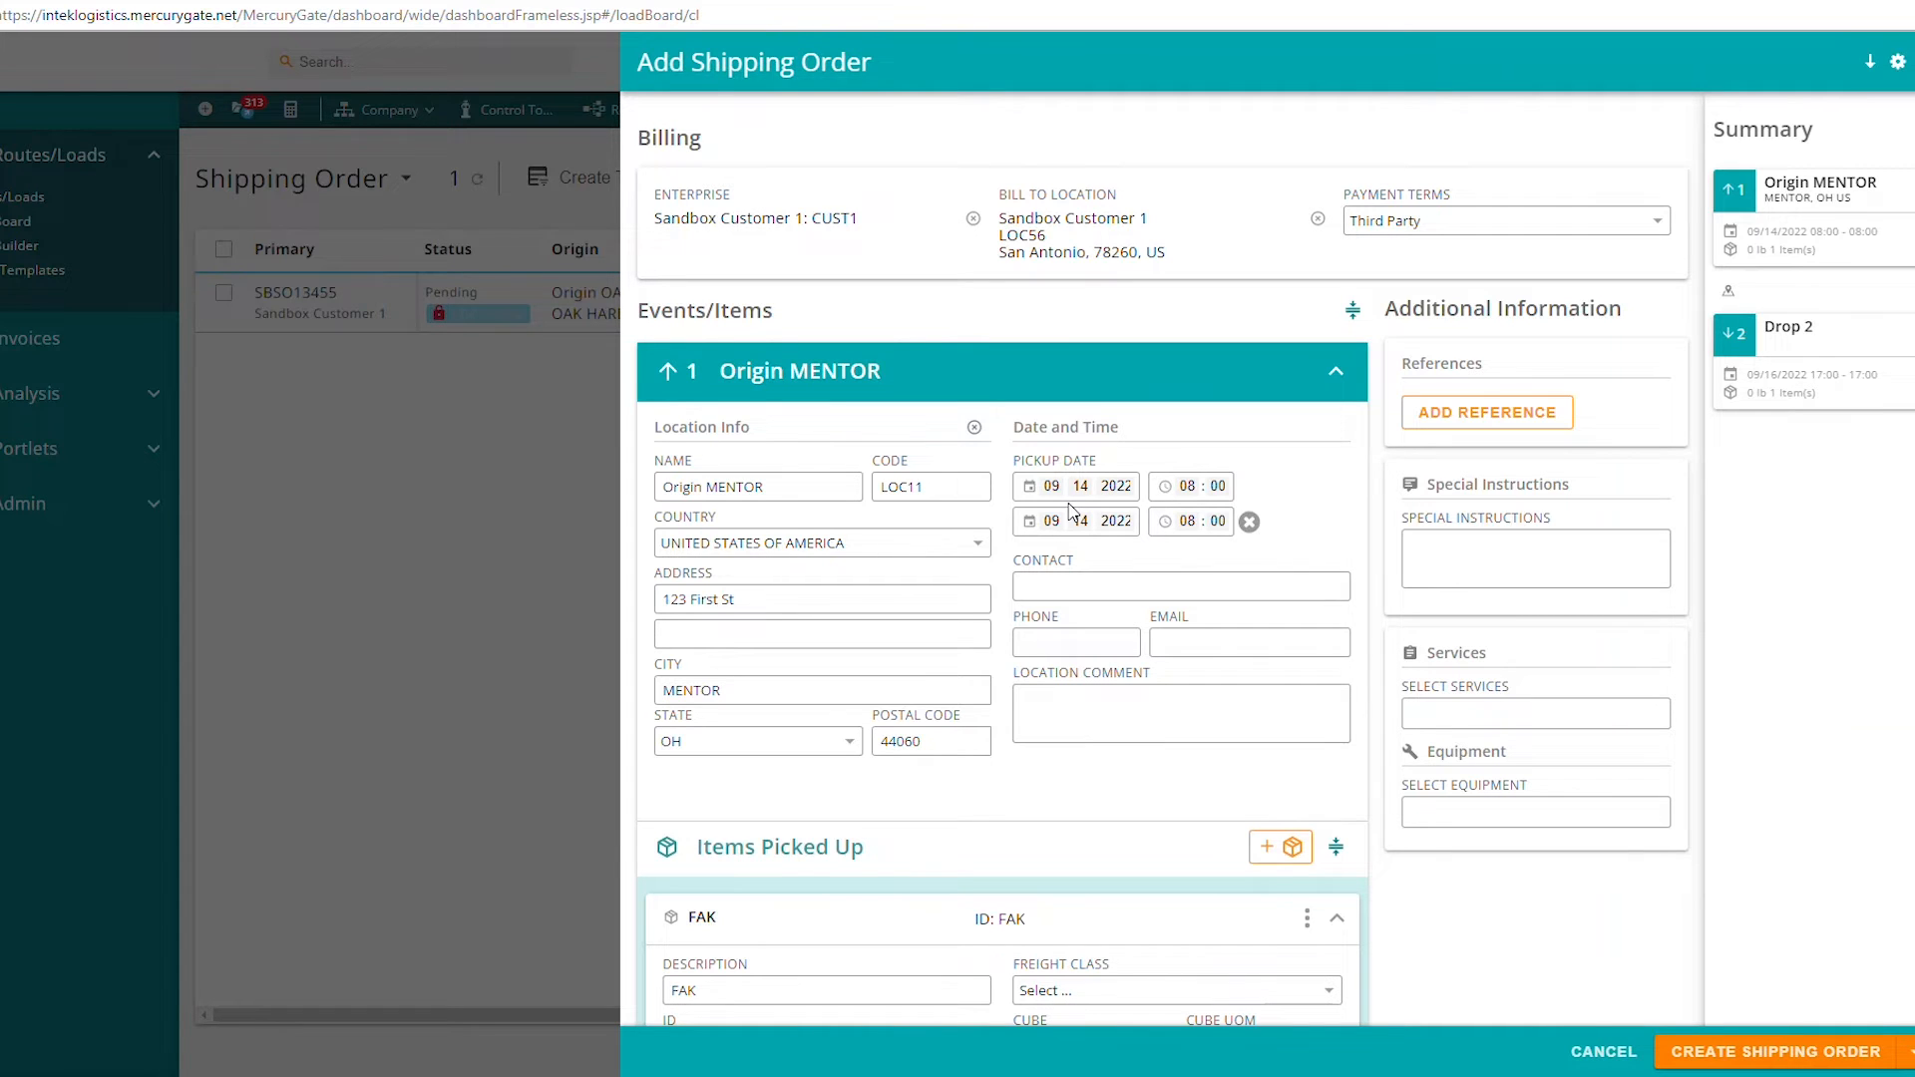
left_click(1249, 522)
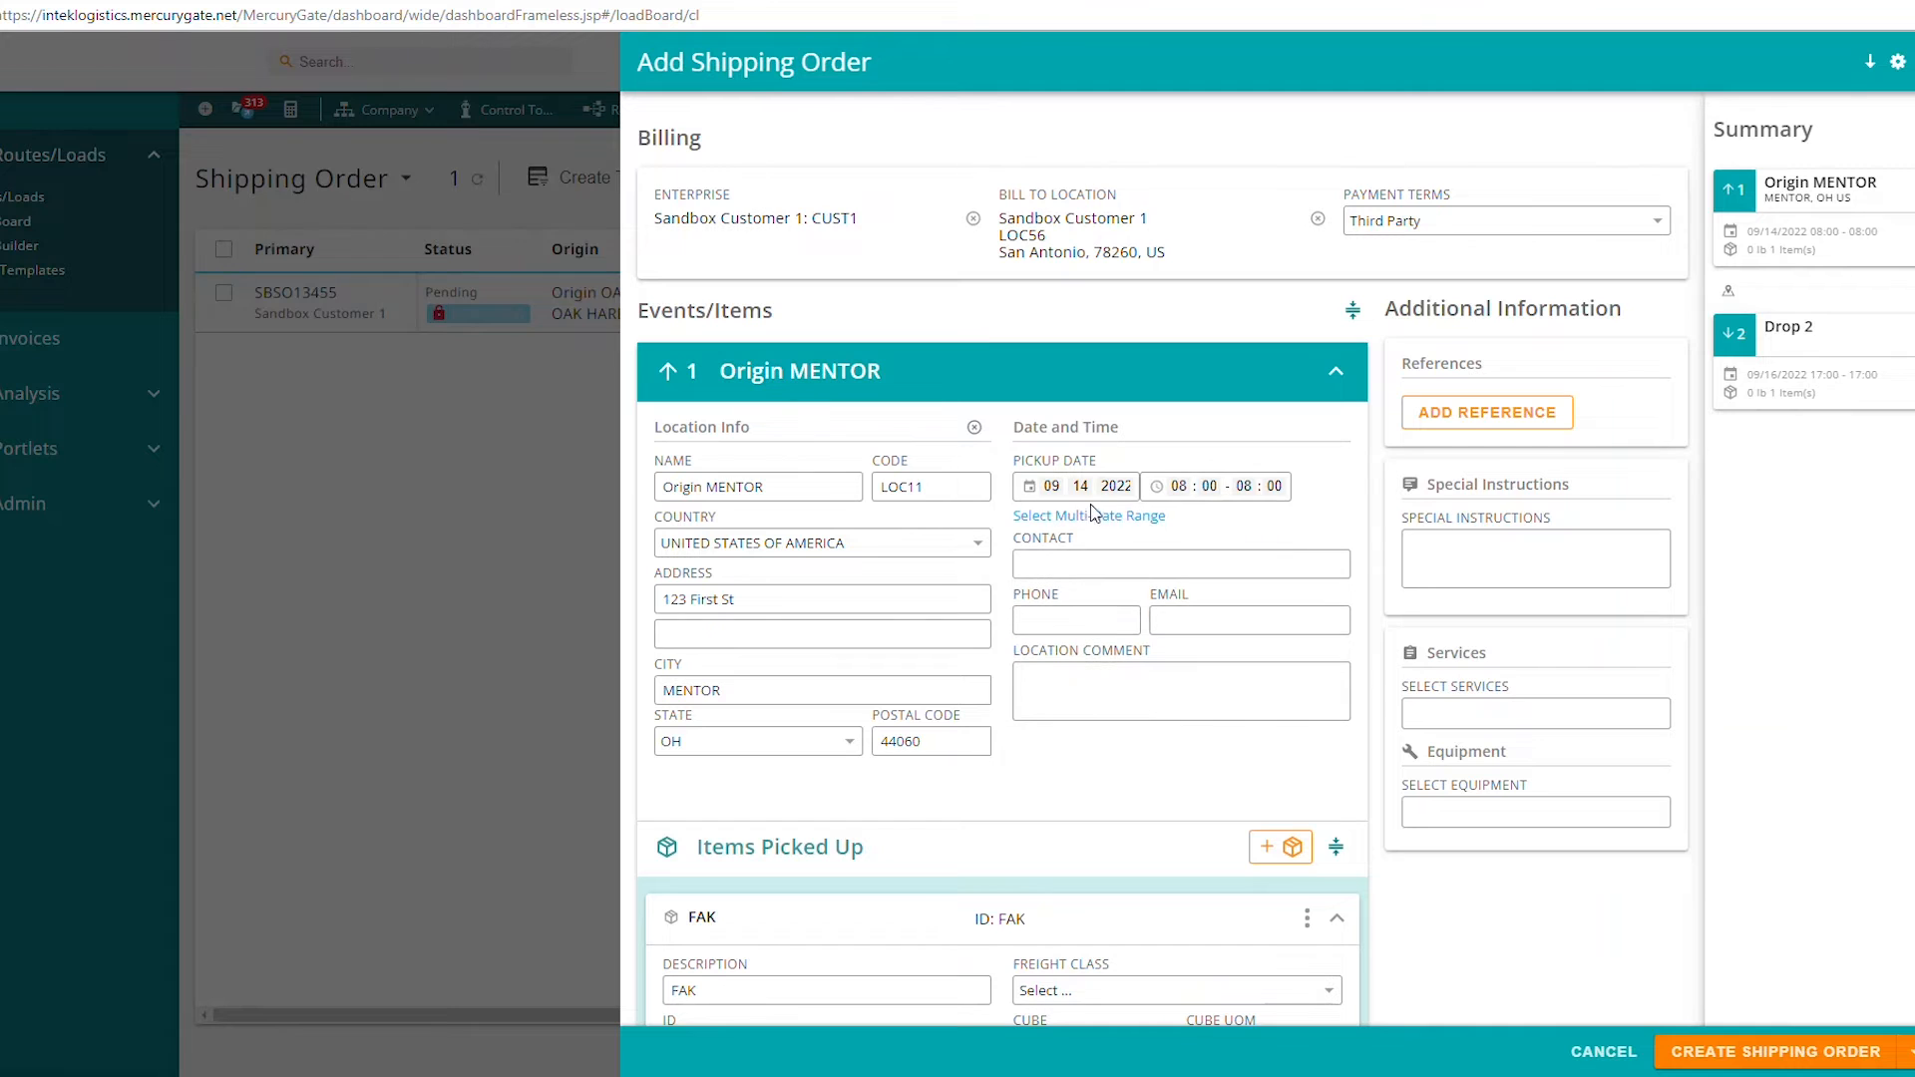
left_click(1247, 487)
type("5")
type("17")
left_click(1158, 770)
Step: Set the FAK item's actual quantity to 2 pallets and its actual weight to 1500 pounds
scroll(1092, 767, "down", 2)
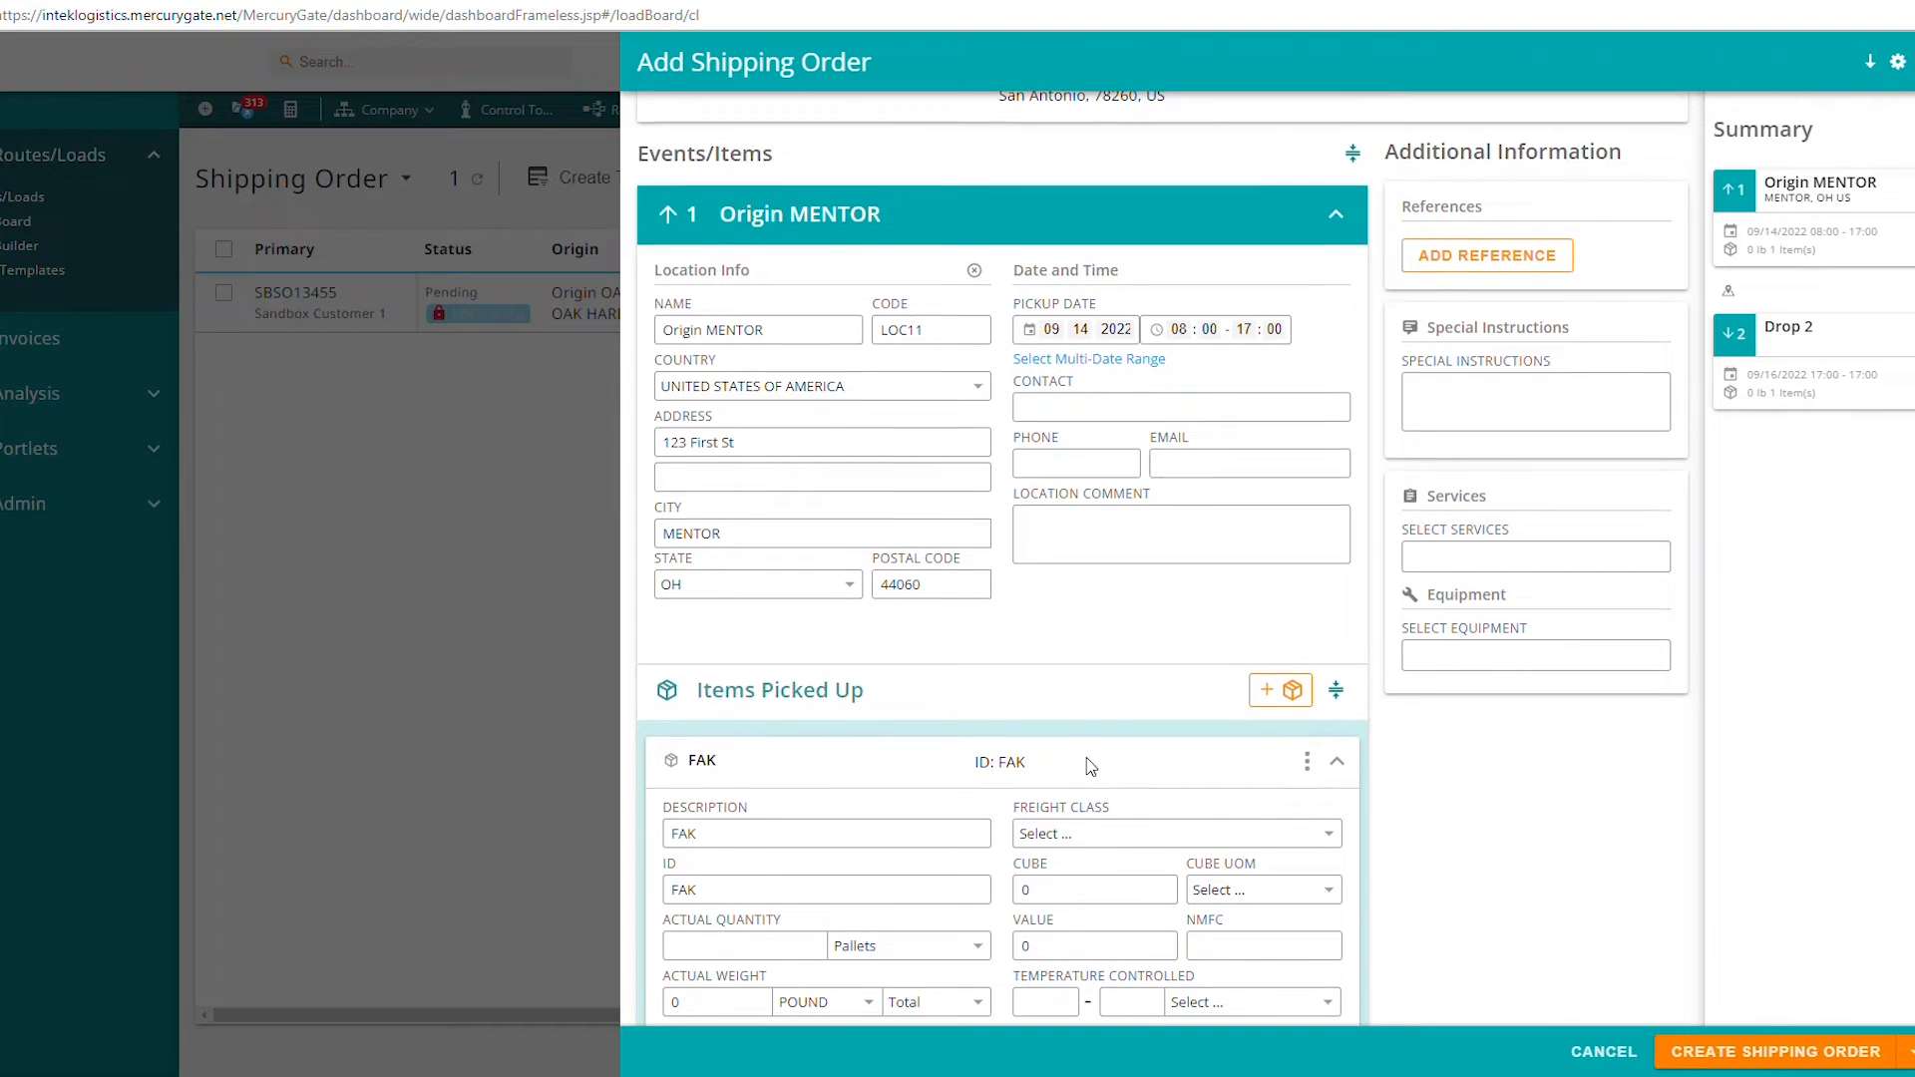
scroll(972, 670, "down", 5)
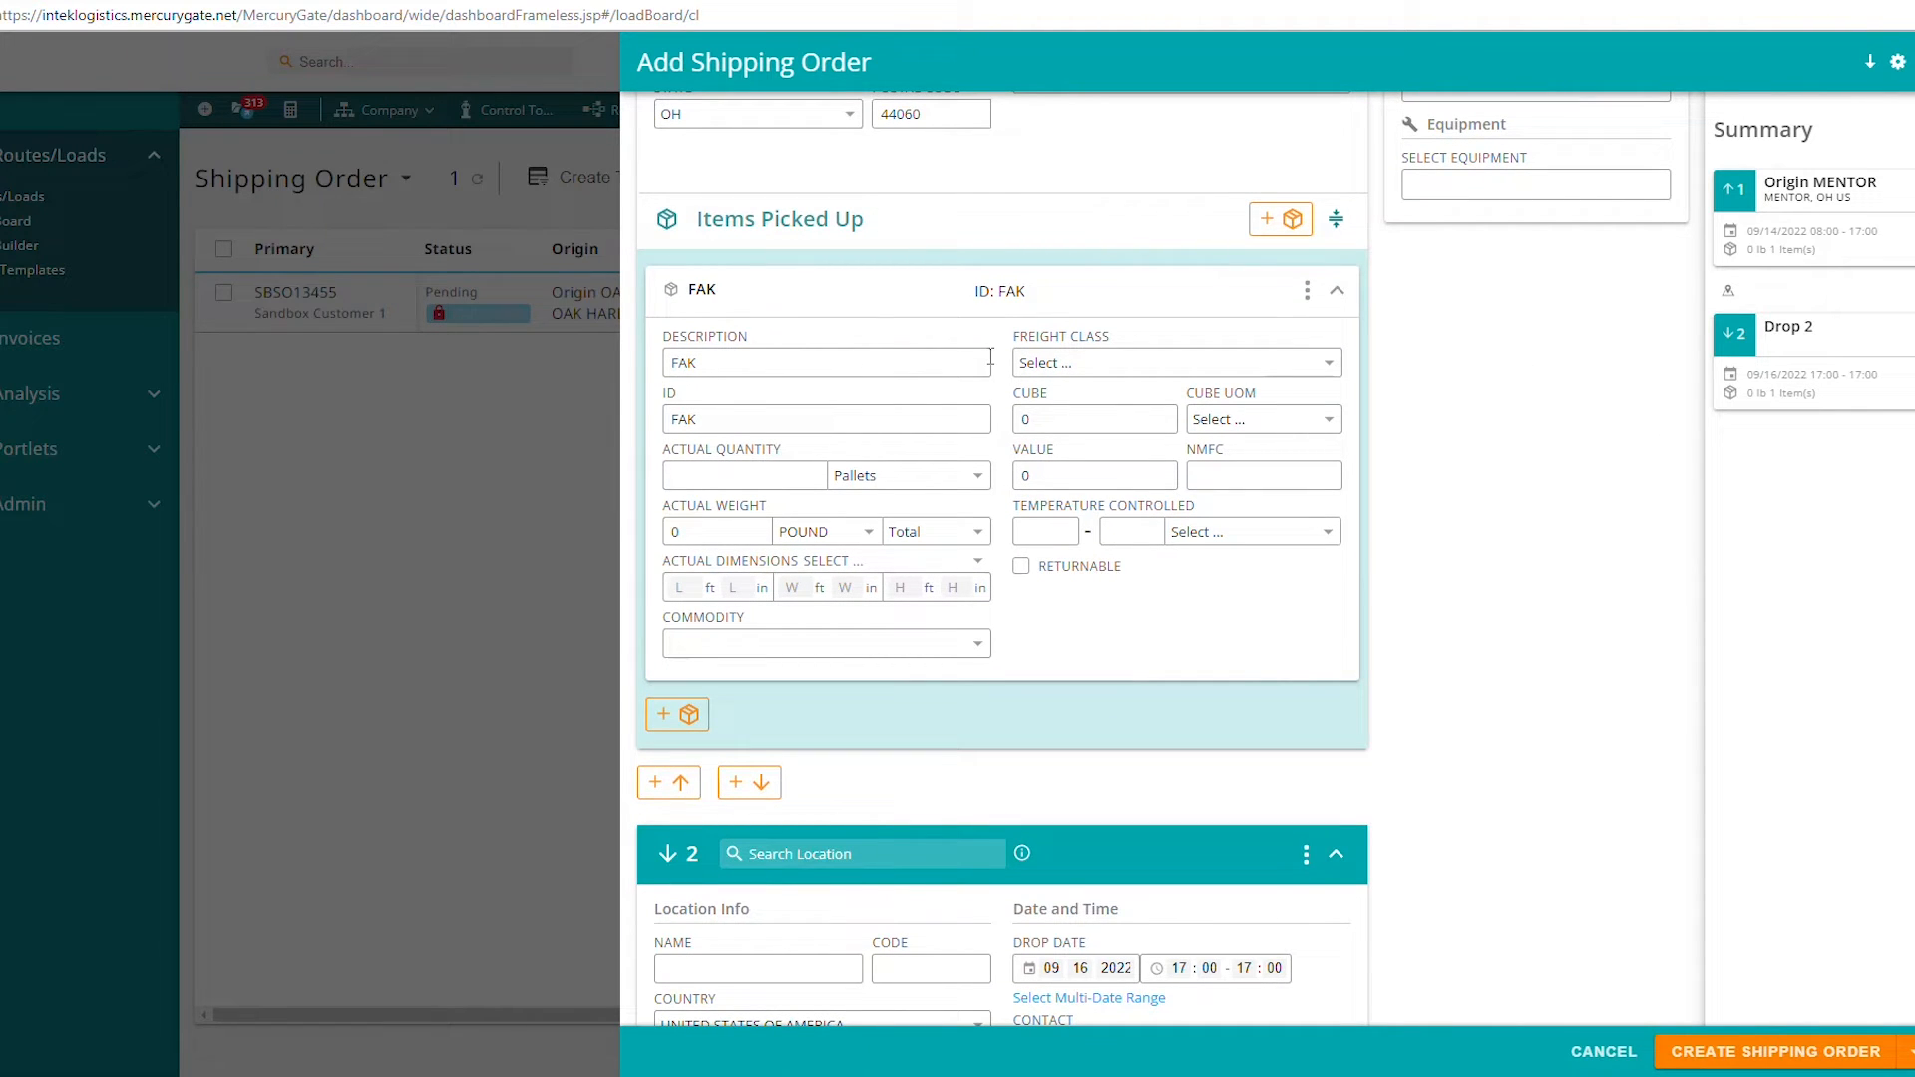
left_click(726, 480)
type("2")
type("1500")
Step: Set the FAK item's actual dimensions to 48 x 48 x 48 inches
left_click(979, 565)
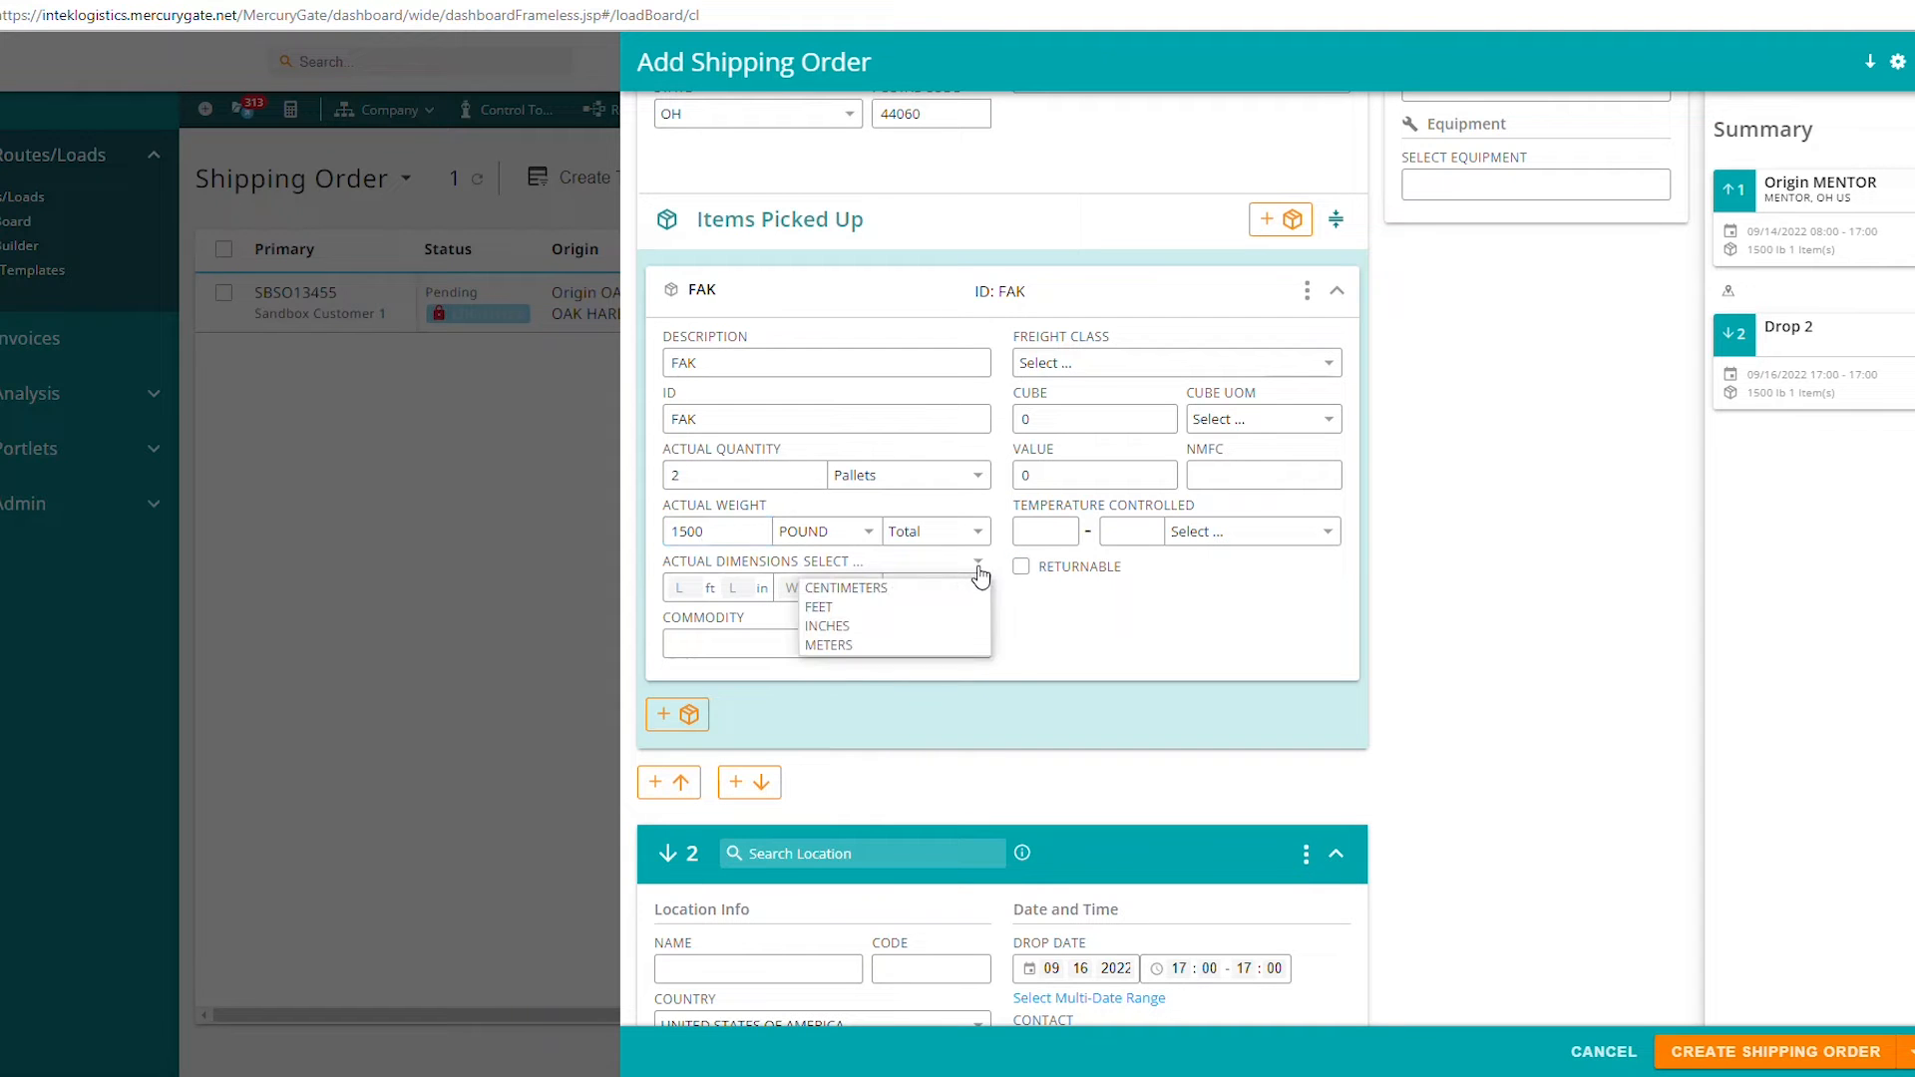
left_click(838, 626)
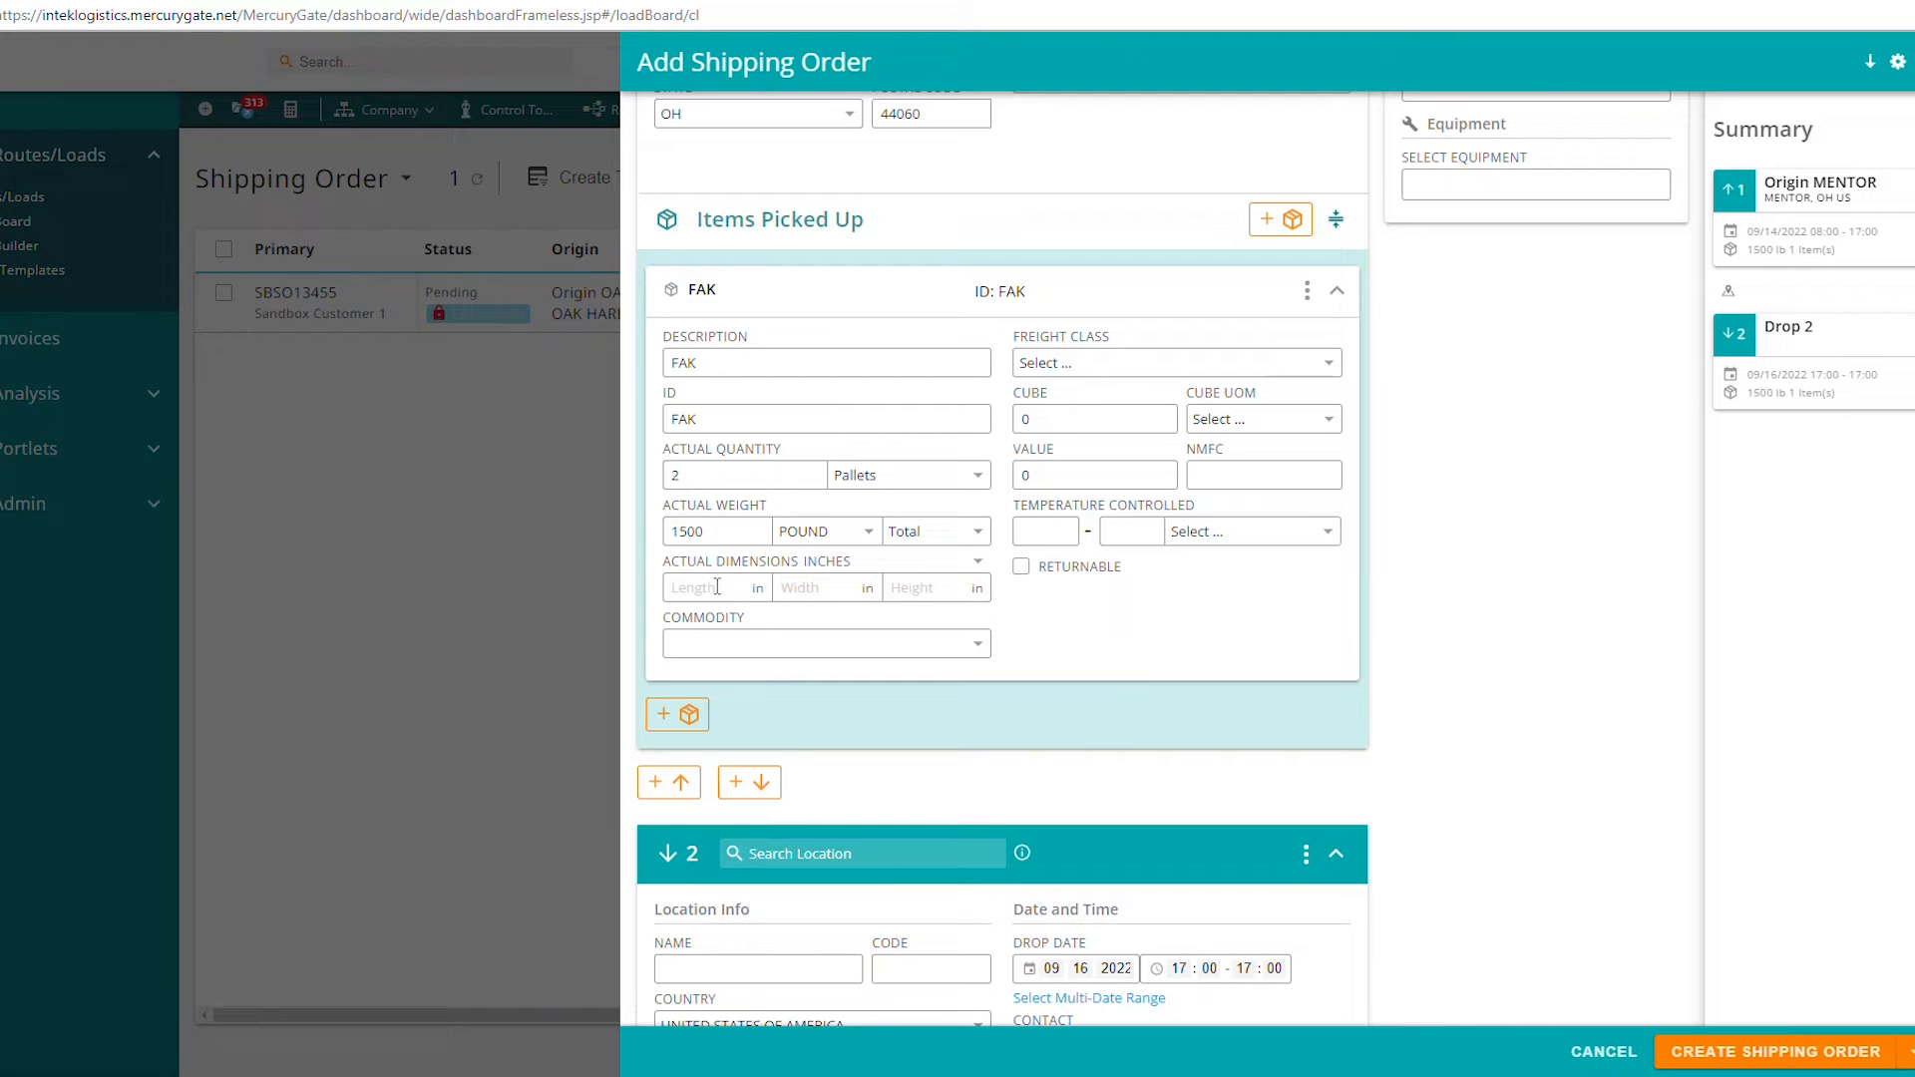
type("4848")
key("Tab")
type("4")
Step: Set the FAK item's commodity to General and view the available freight classes without choosing one
left_click(986, 654)
left_click(709, 690)
left_click(1321, 374)
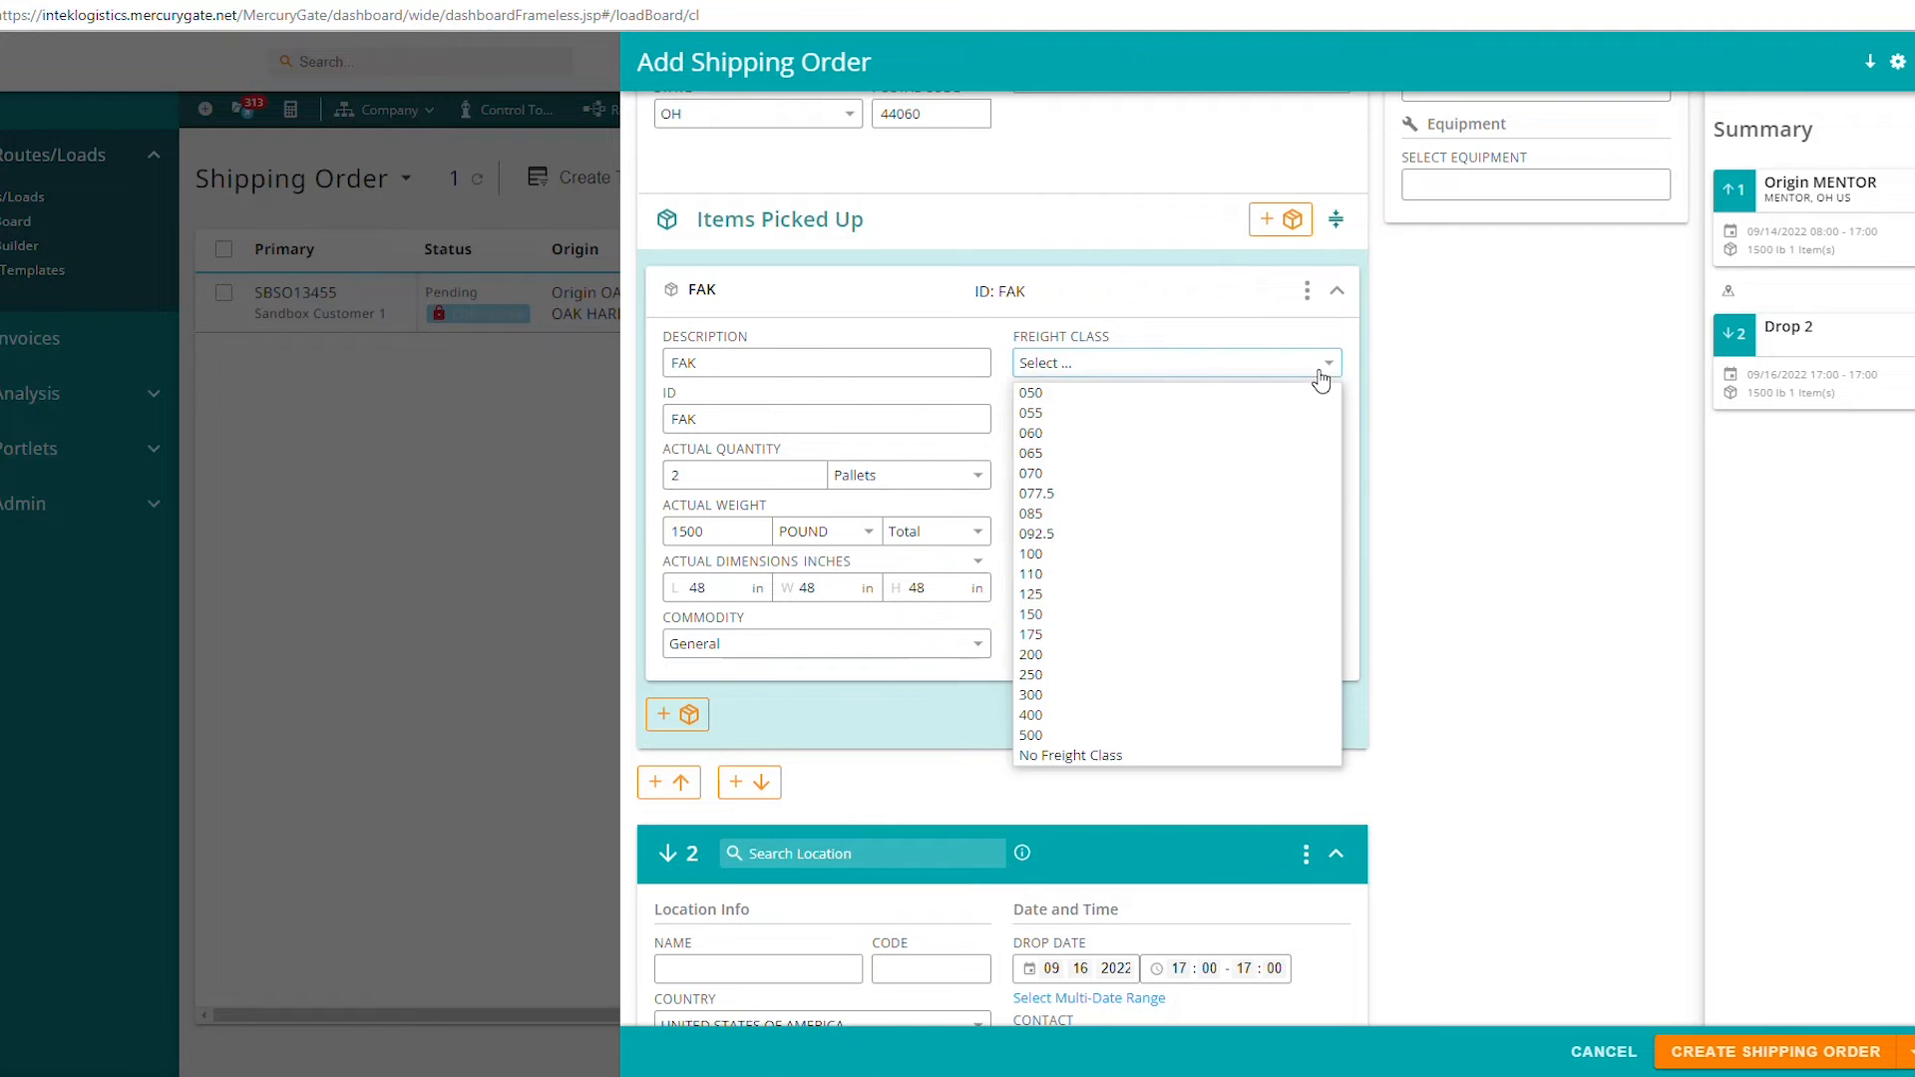
left_click(1322, 376)
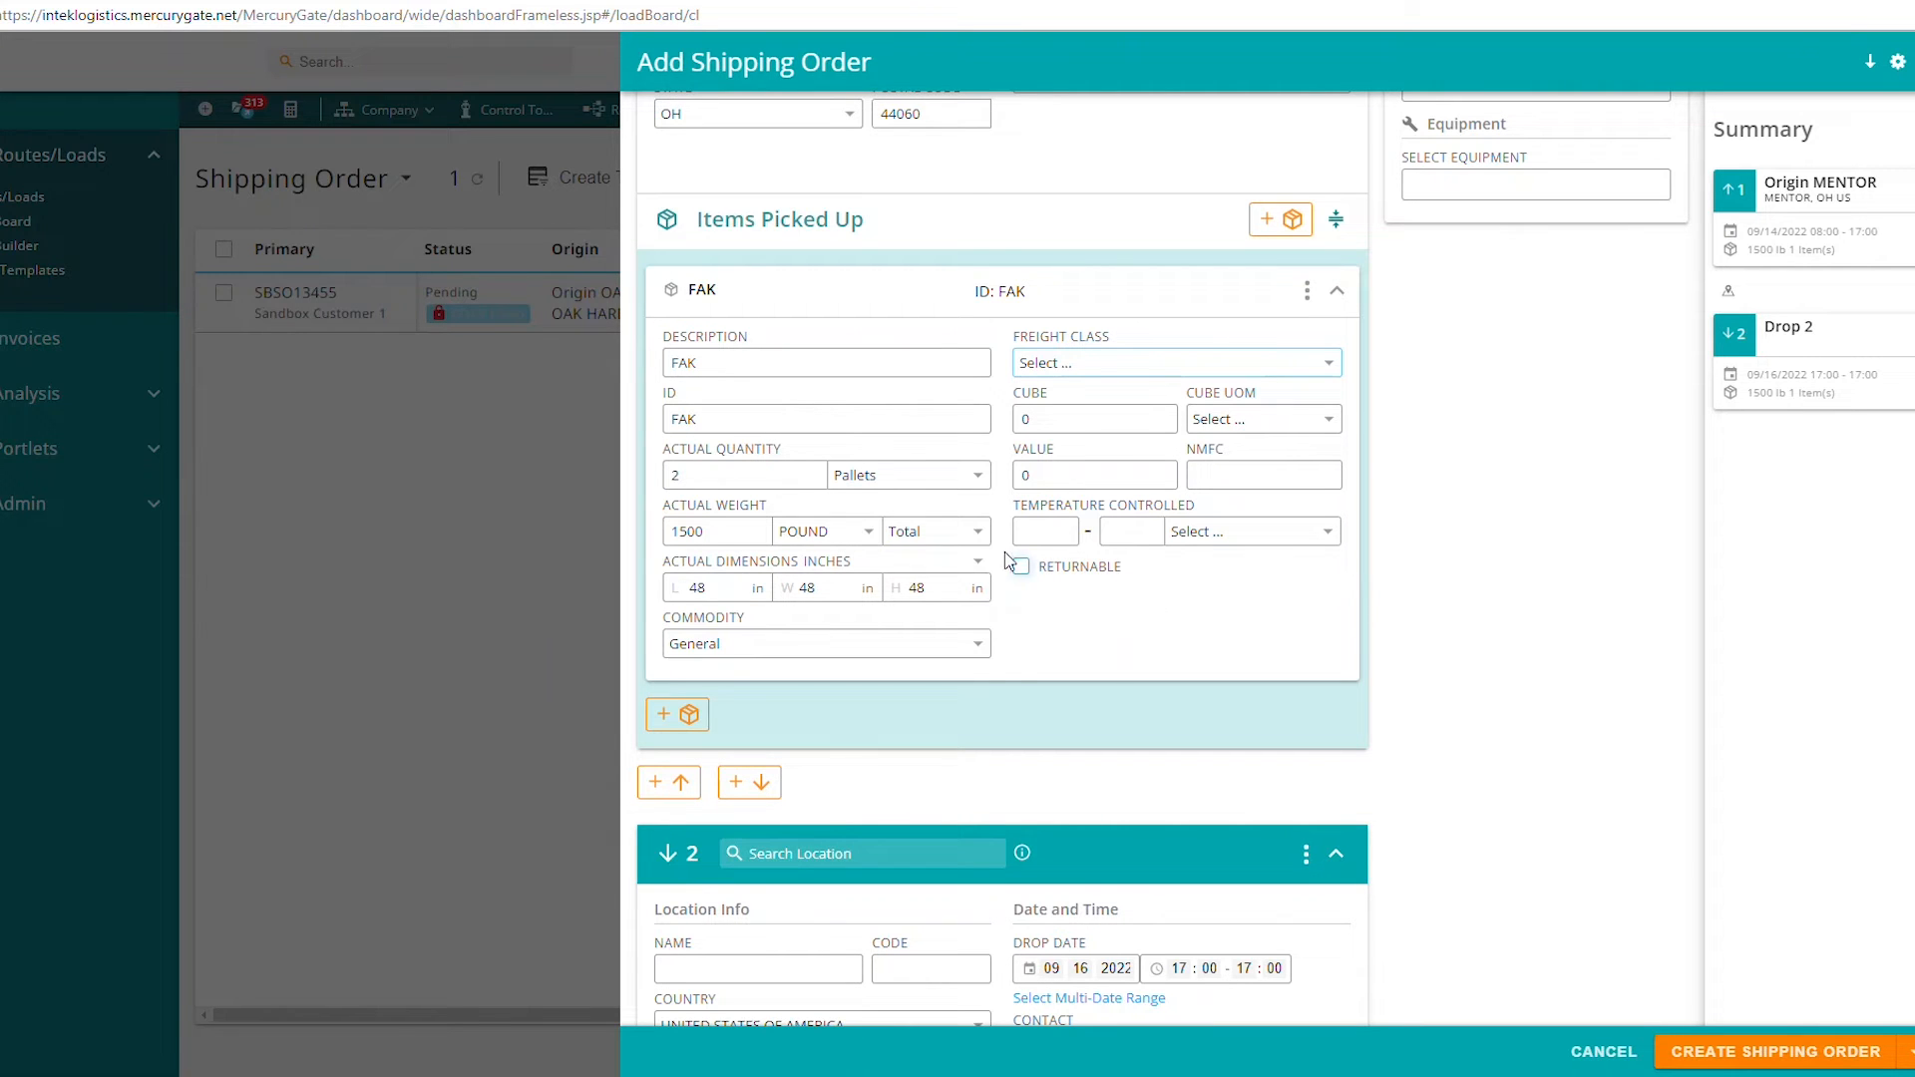
Step: Search the second stop's locations for "dest" and choose Dest ALBANY as the drop location
scroll(1122, 618, "down", 5)
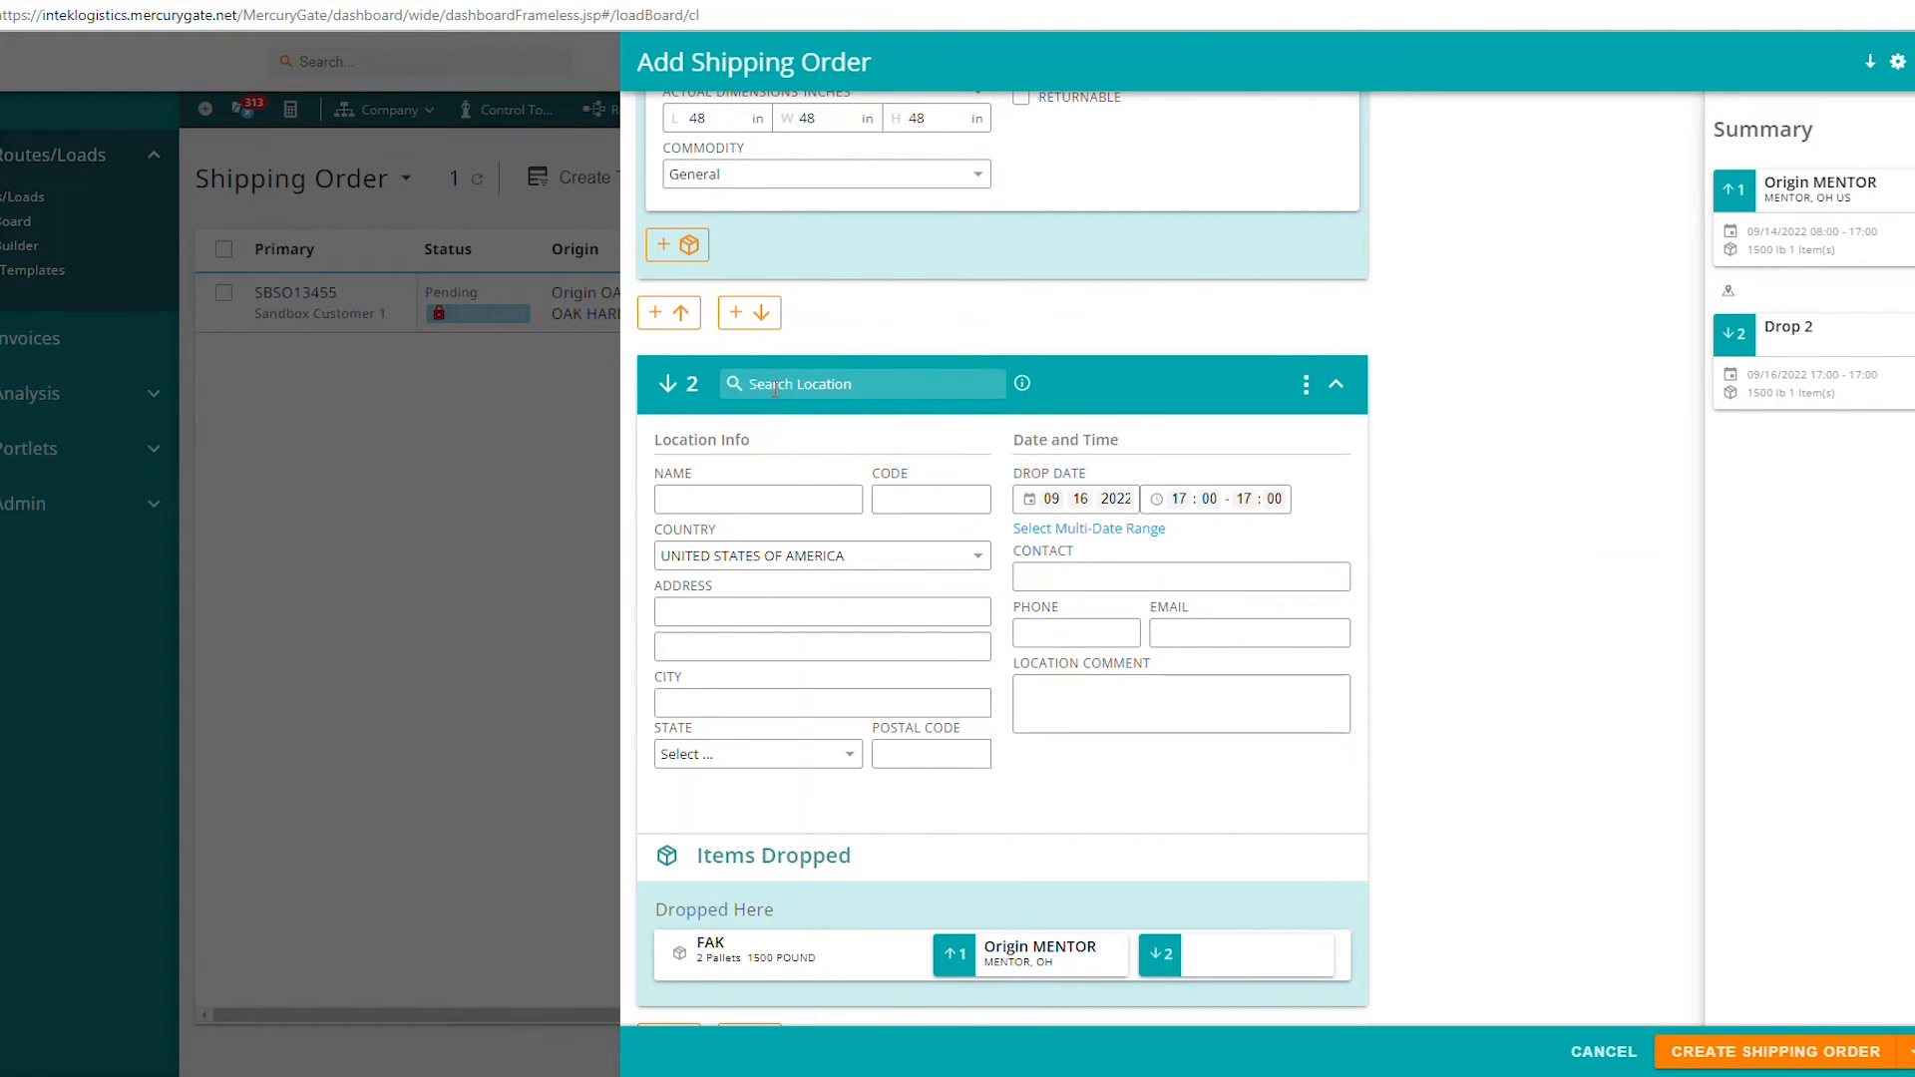
left_click(775, 389)
type("dest")
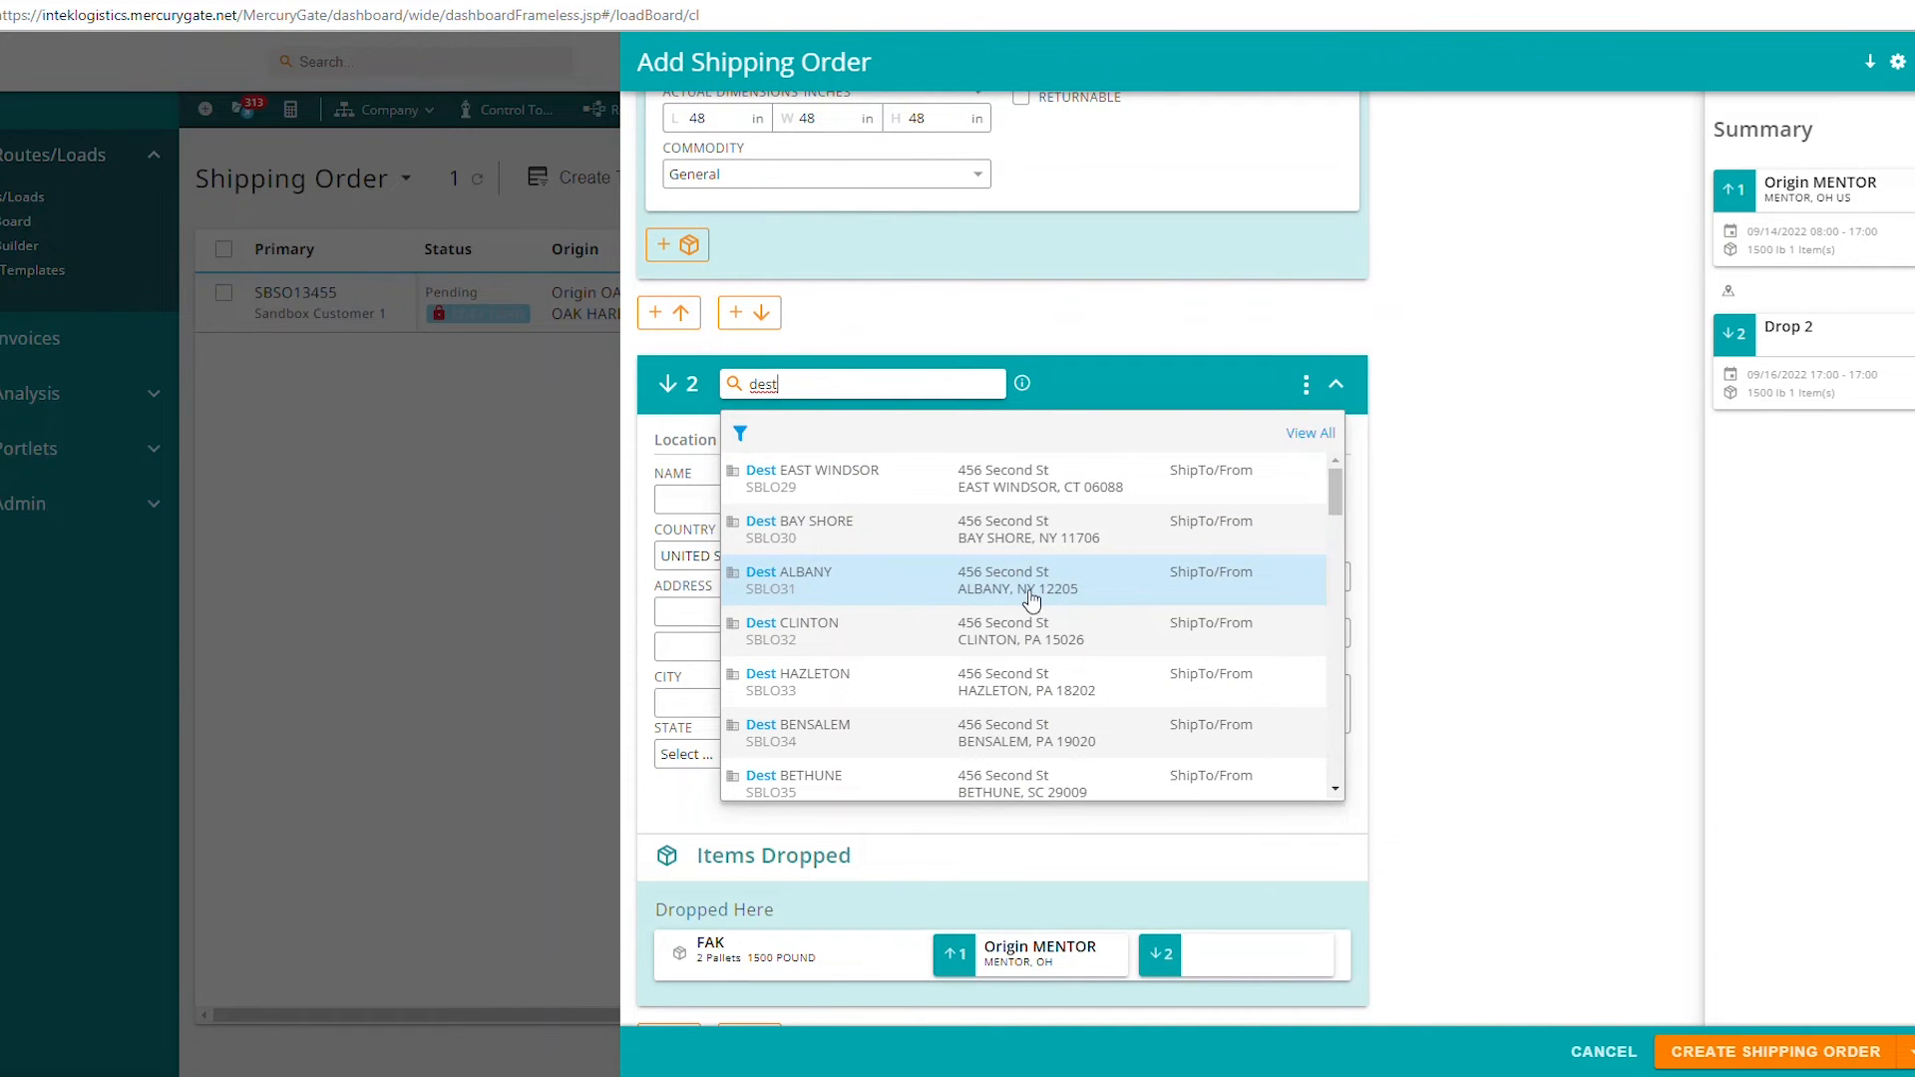
left_click(997, 594)
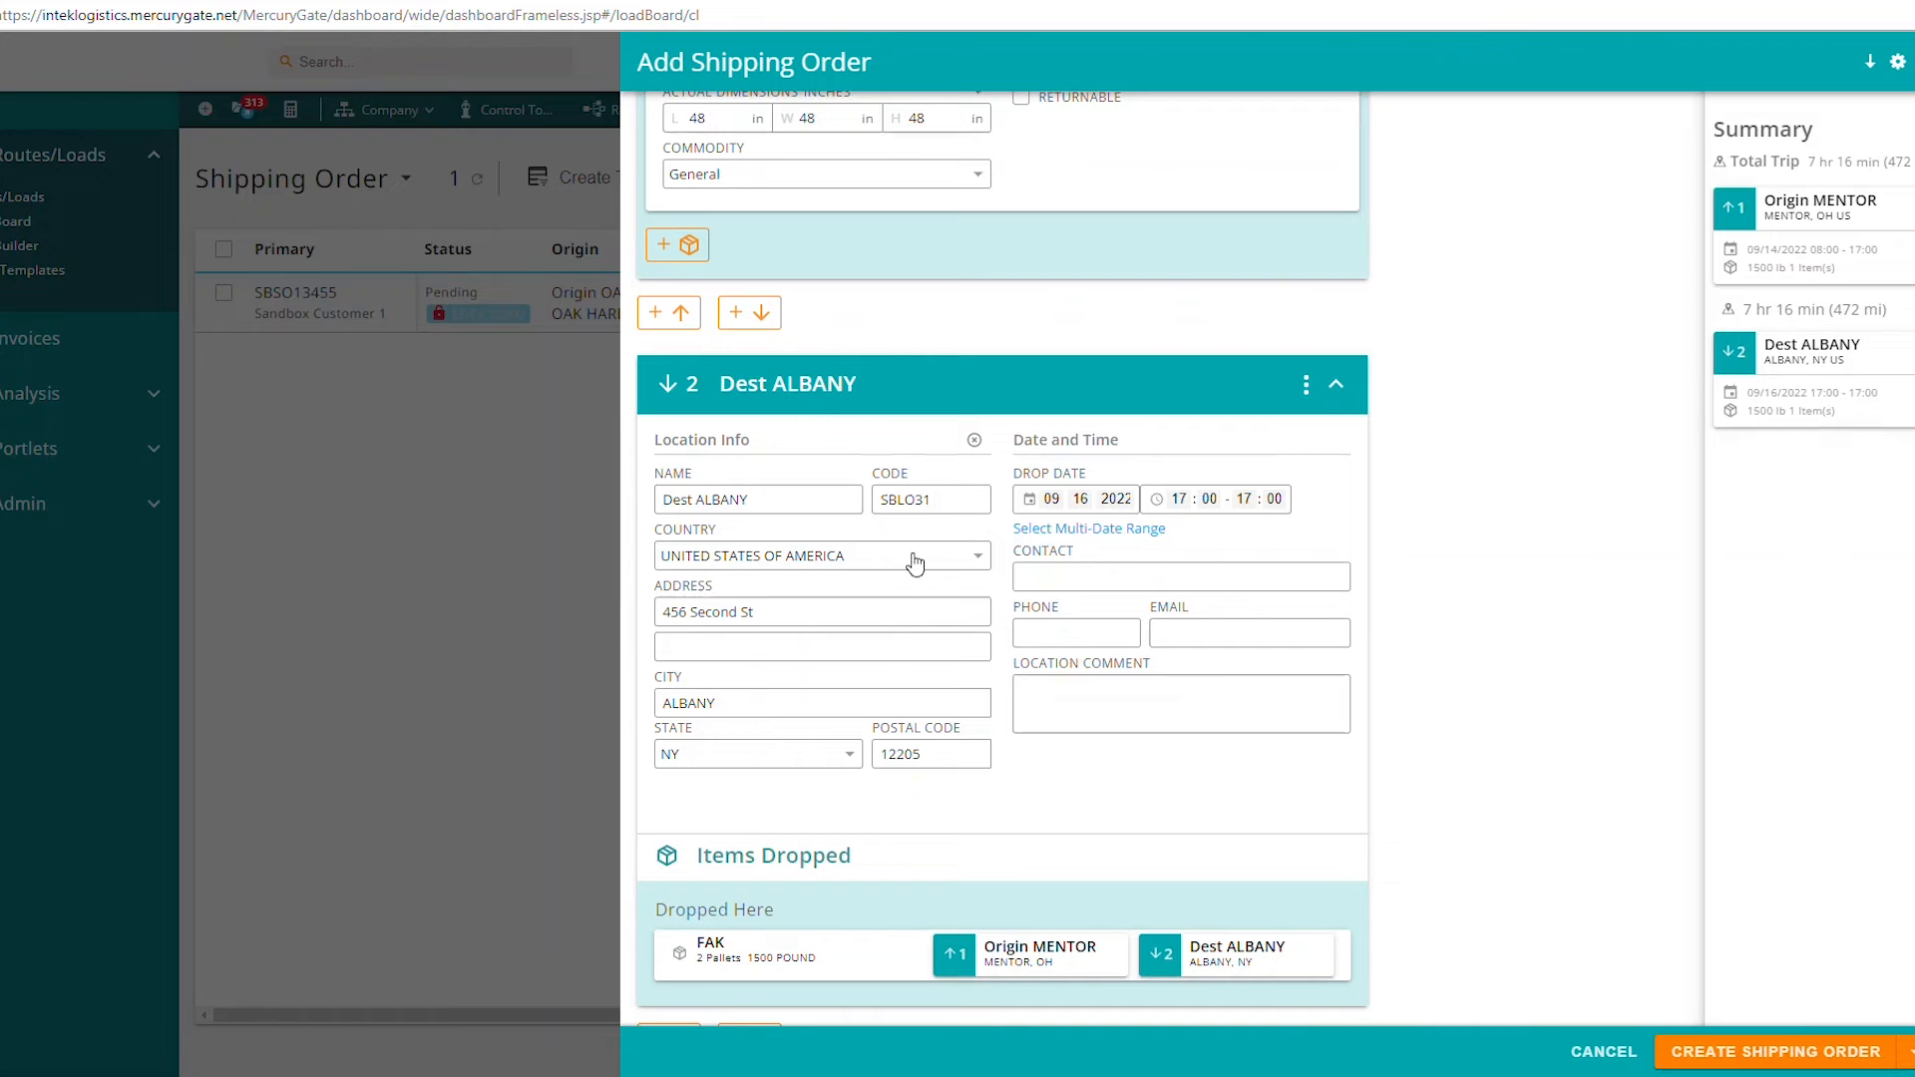
Step: Set the drop date to 09/19/2022 and the drop window's start time to 08:00
left_click(1051, 500)
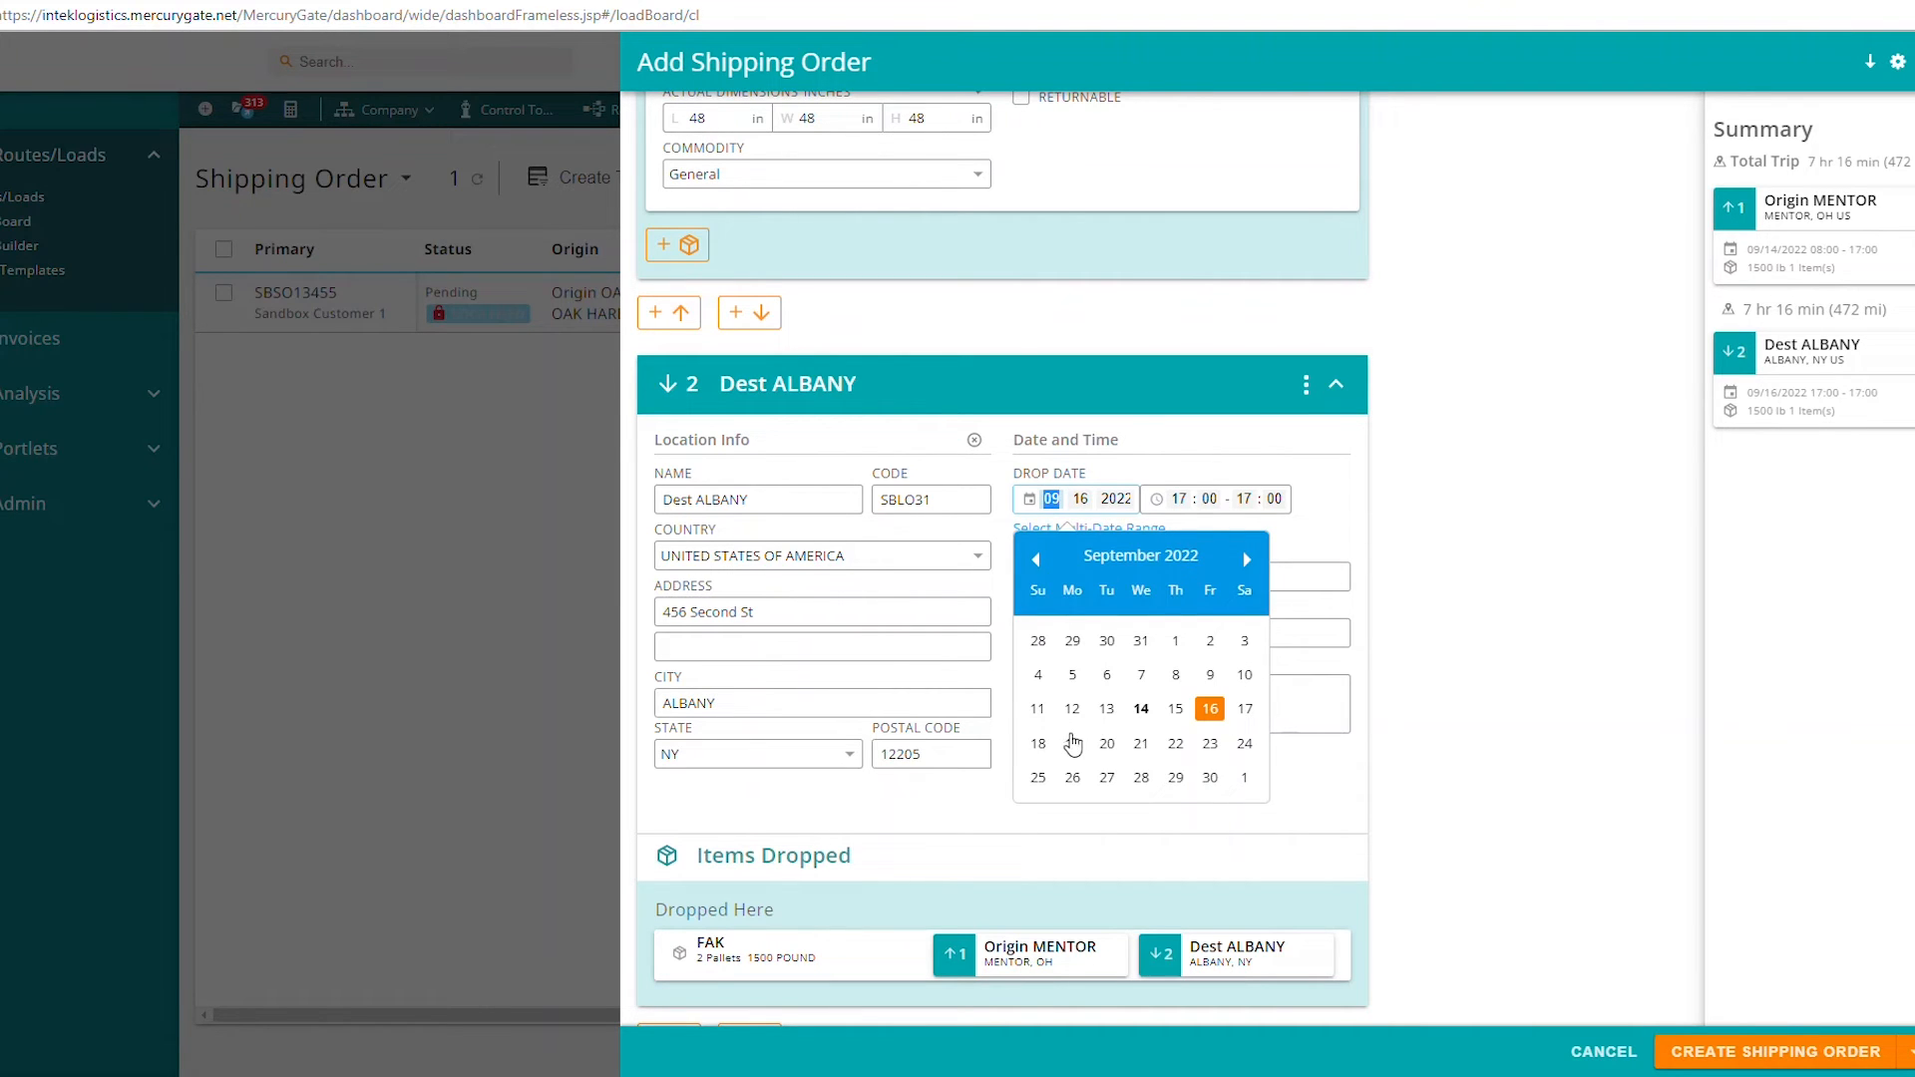
left_click(1073, 743)
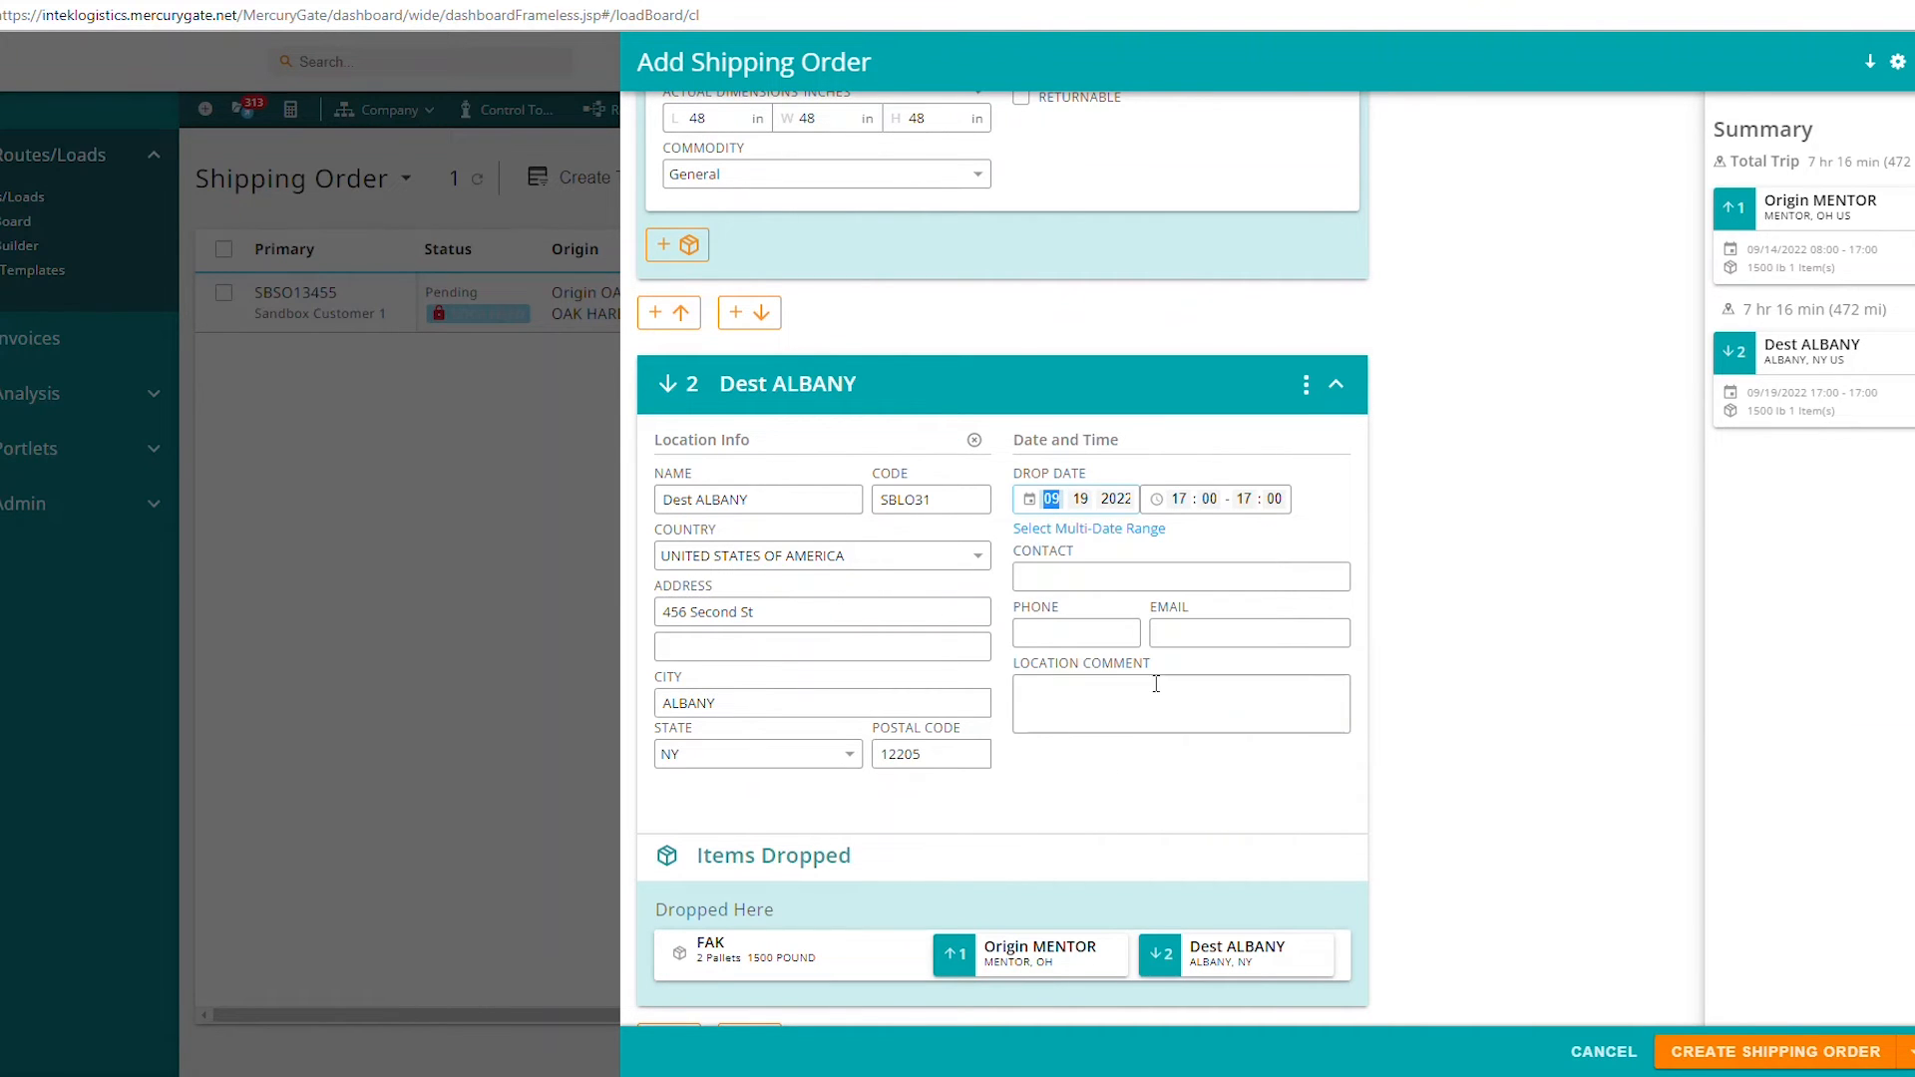
left_click(1186, 498)
type("08")
left_click(1262, 769)
Step: View the additional creation options, create the shipping order, and refresh the shipping order list
scroll(1061, 801, "down", 1)
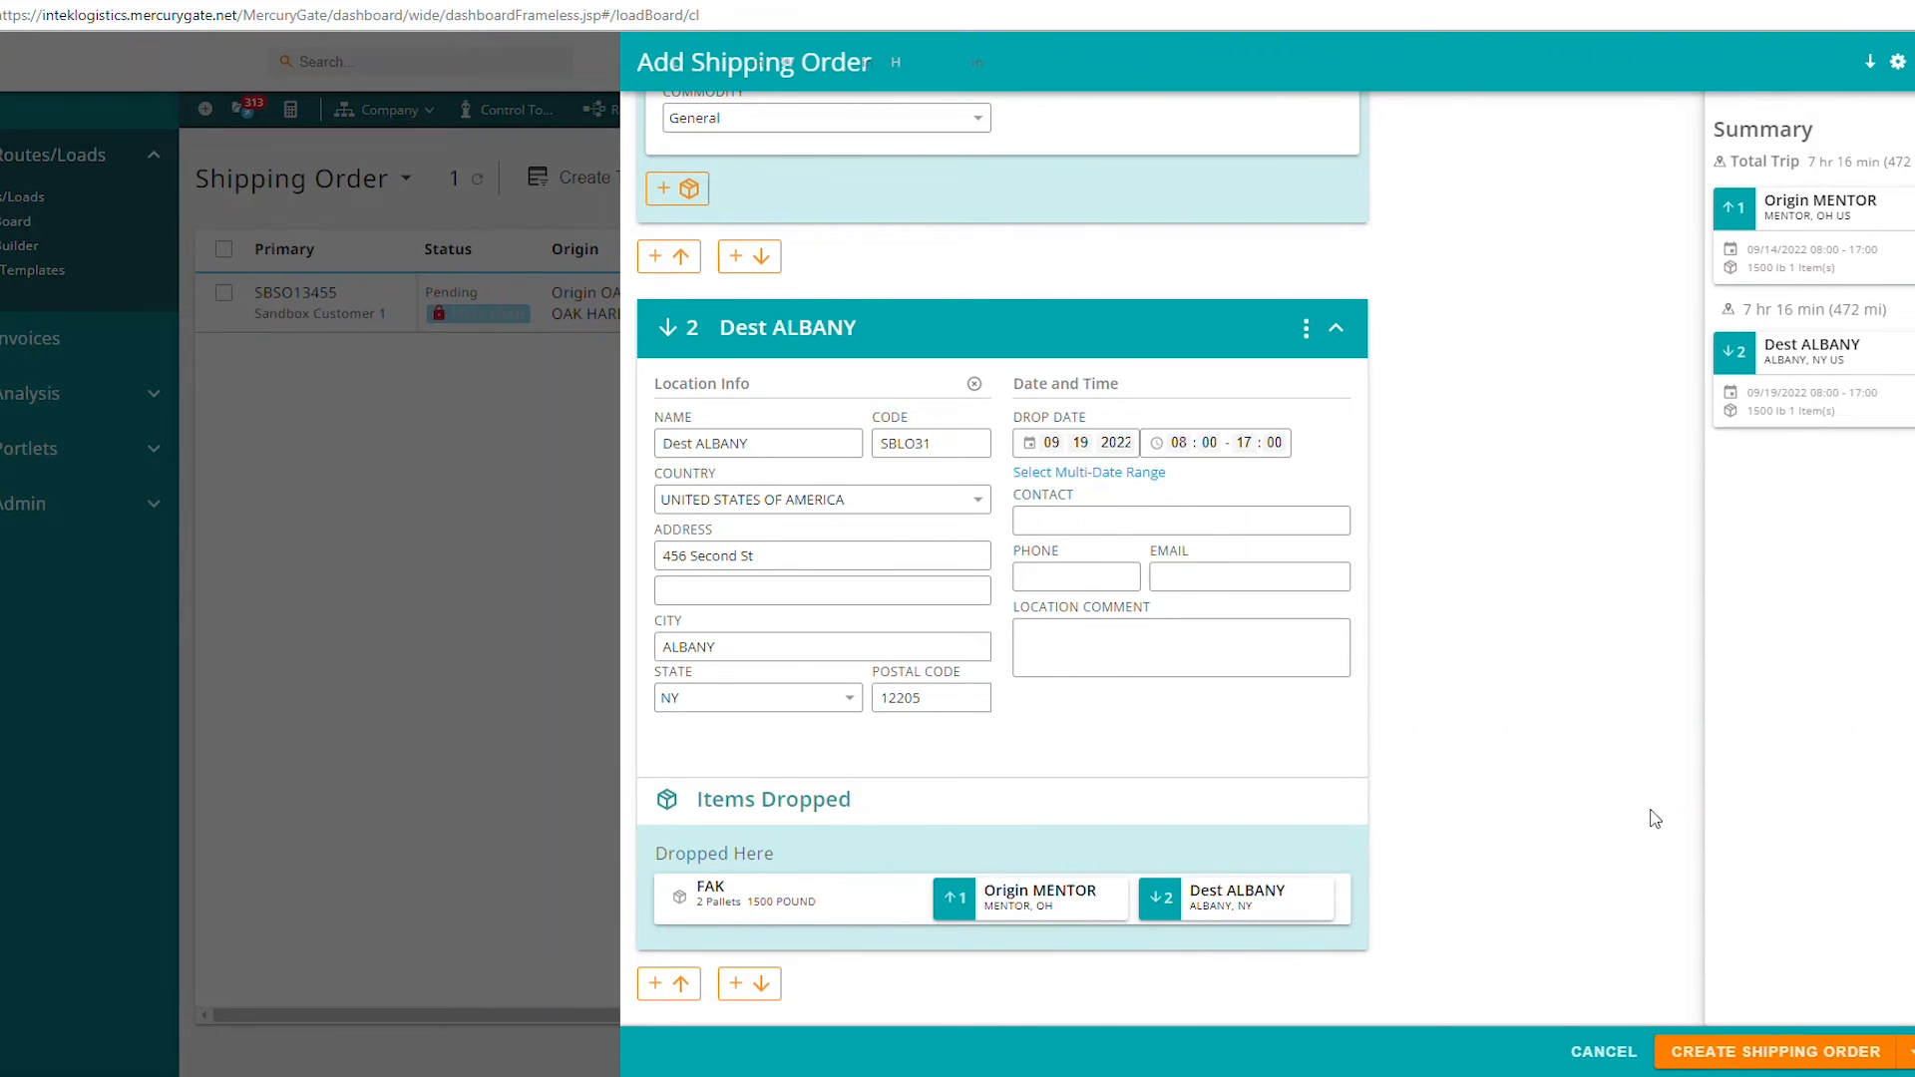
left_click(1908, 1055)
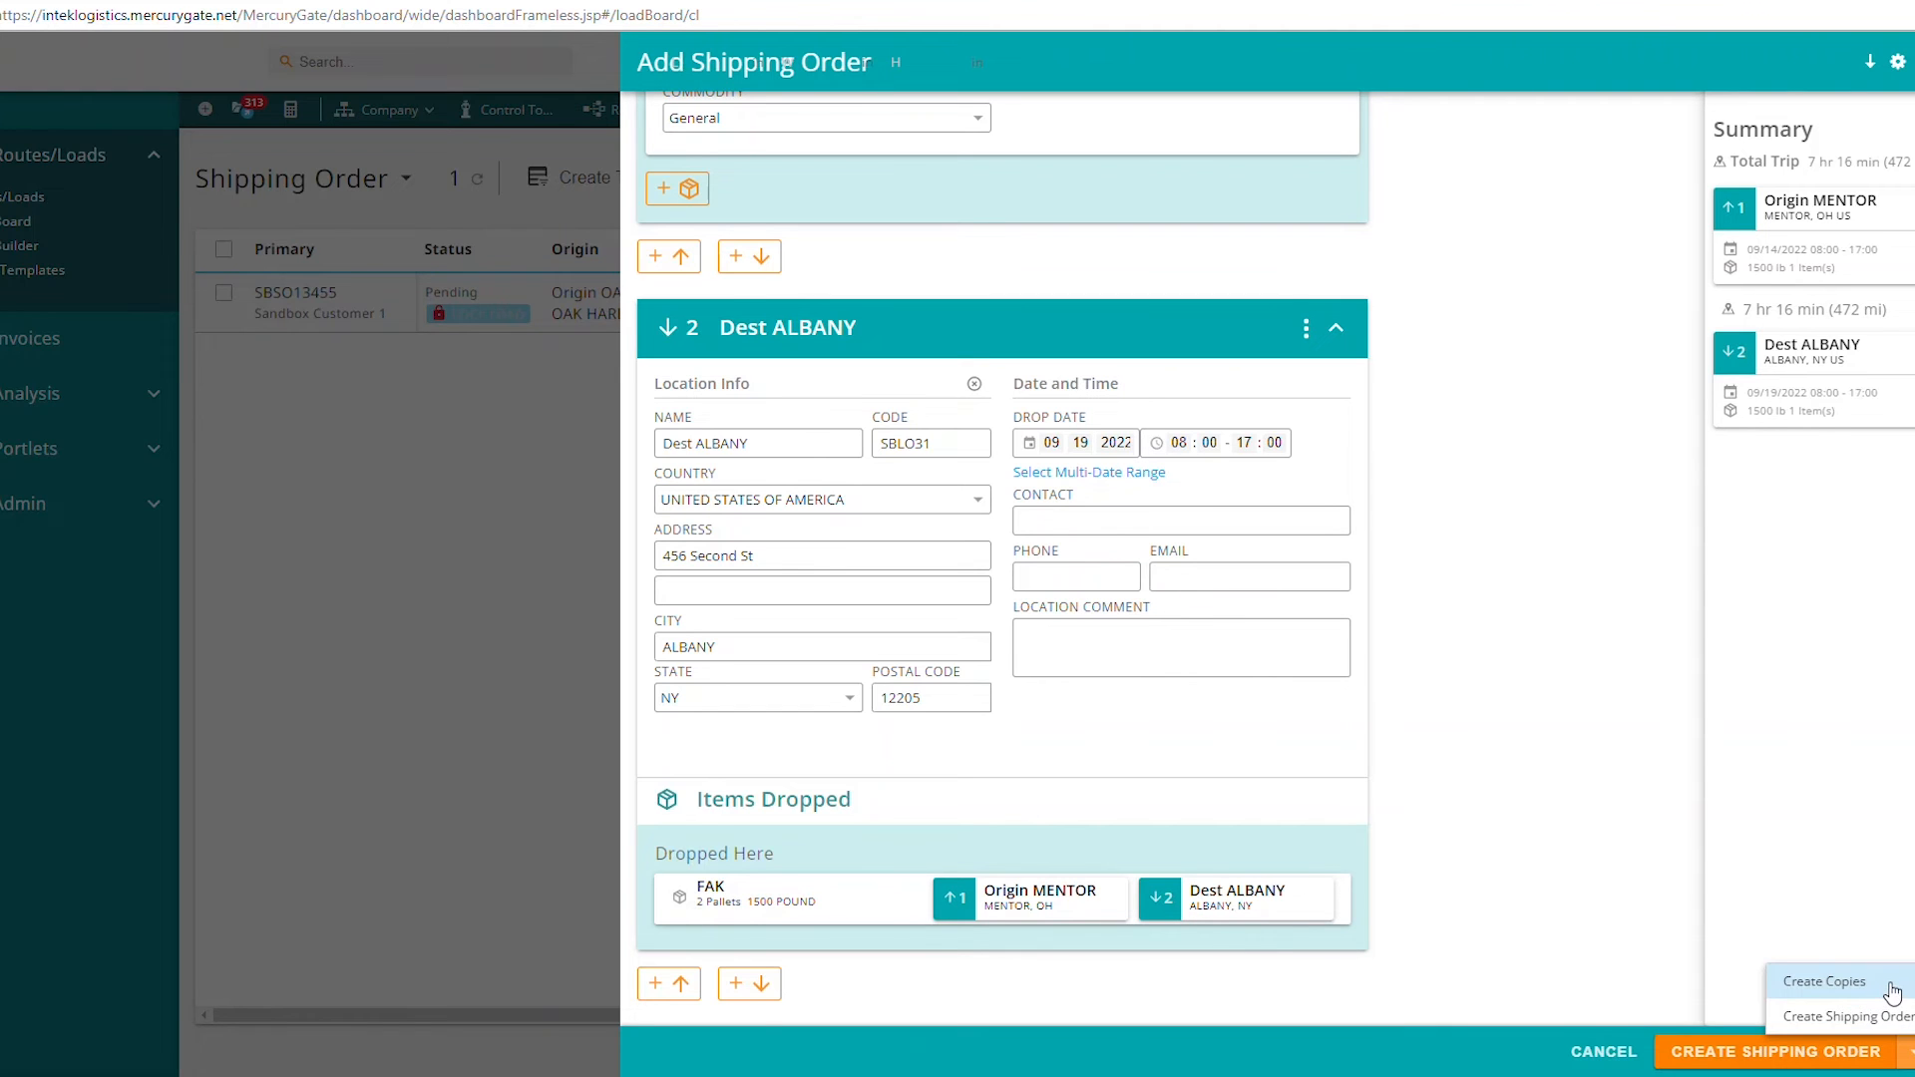
left_click(1790, 1053)
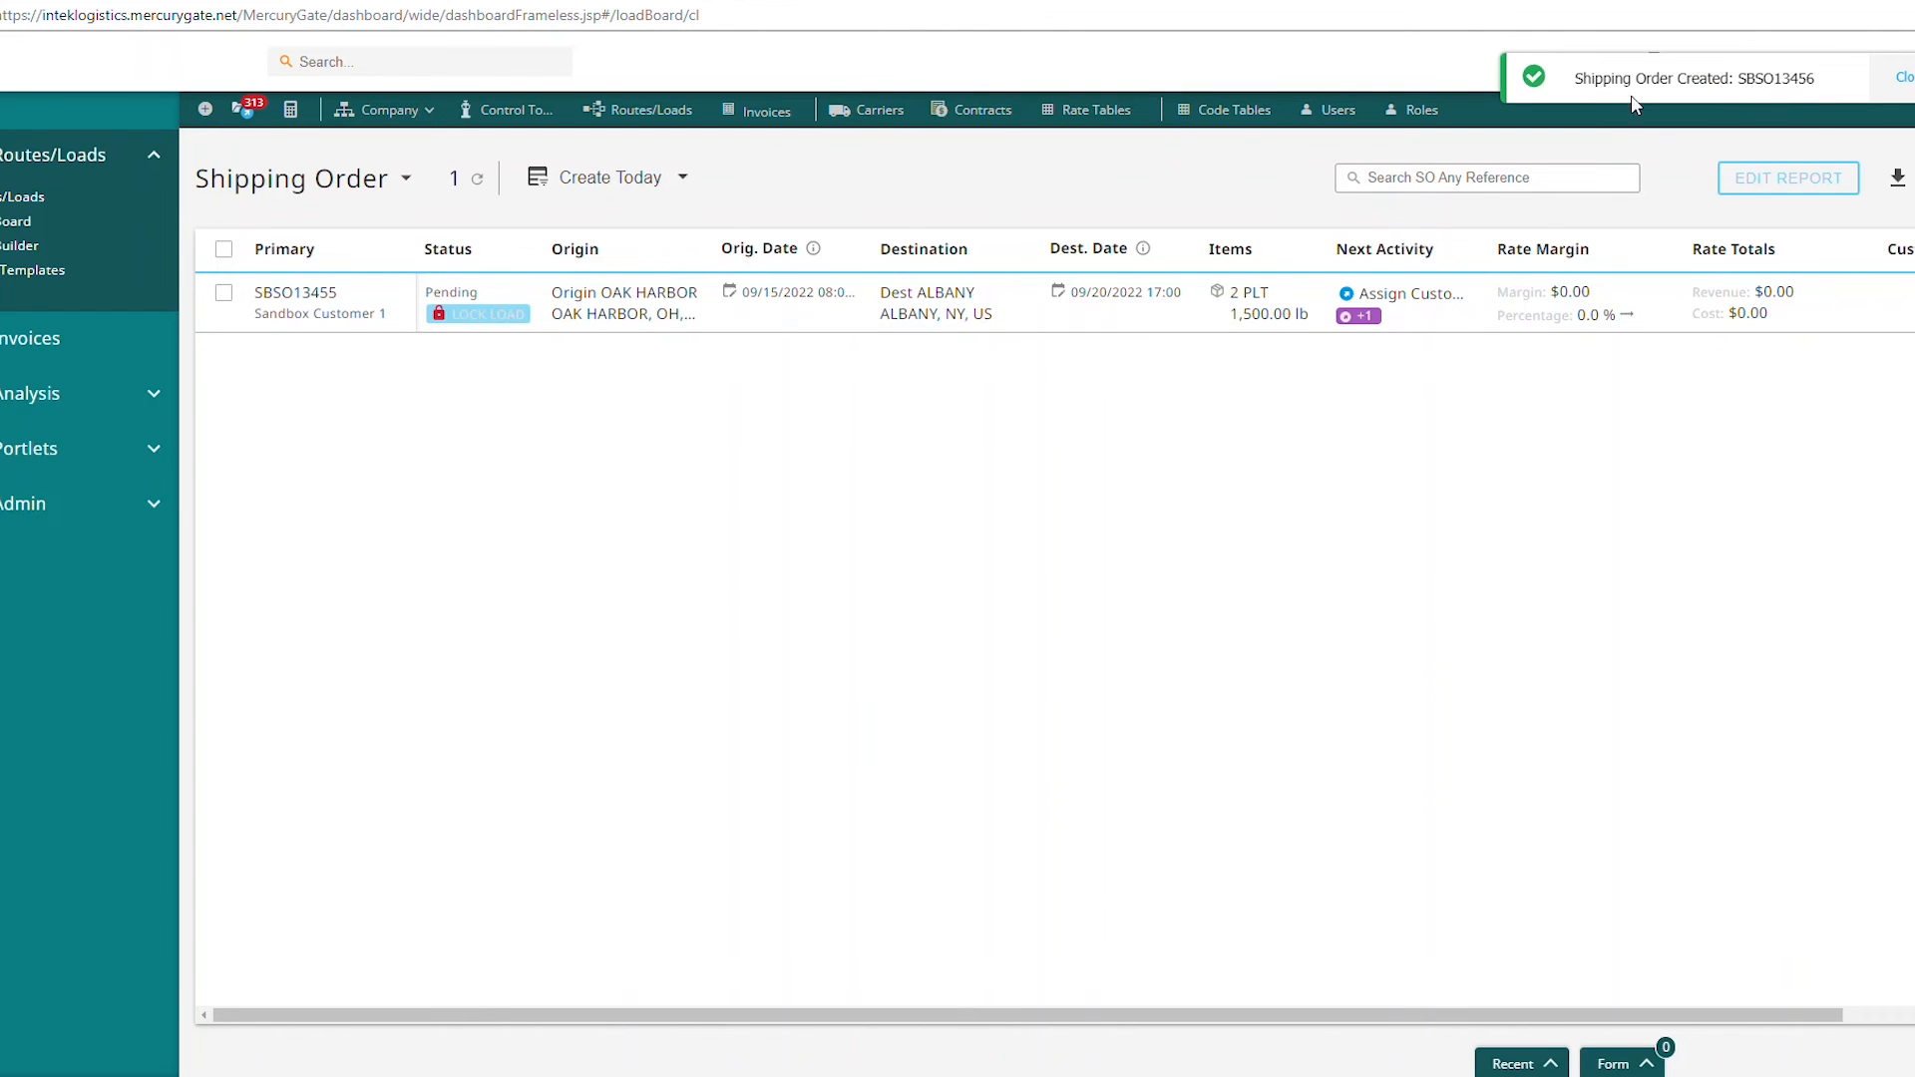
left_click(476, 185)
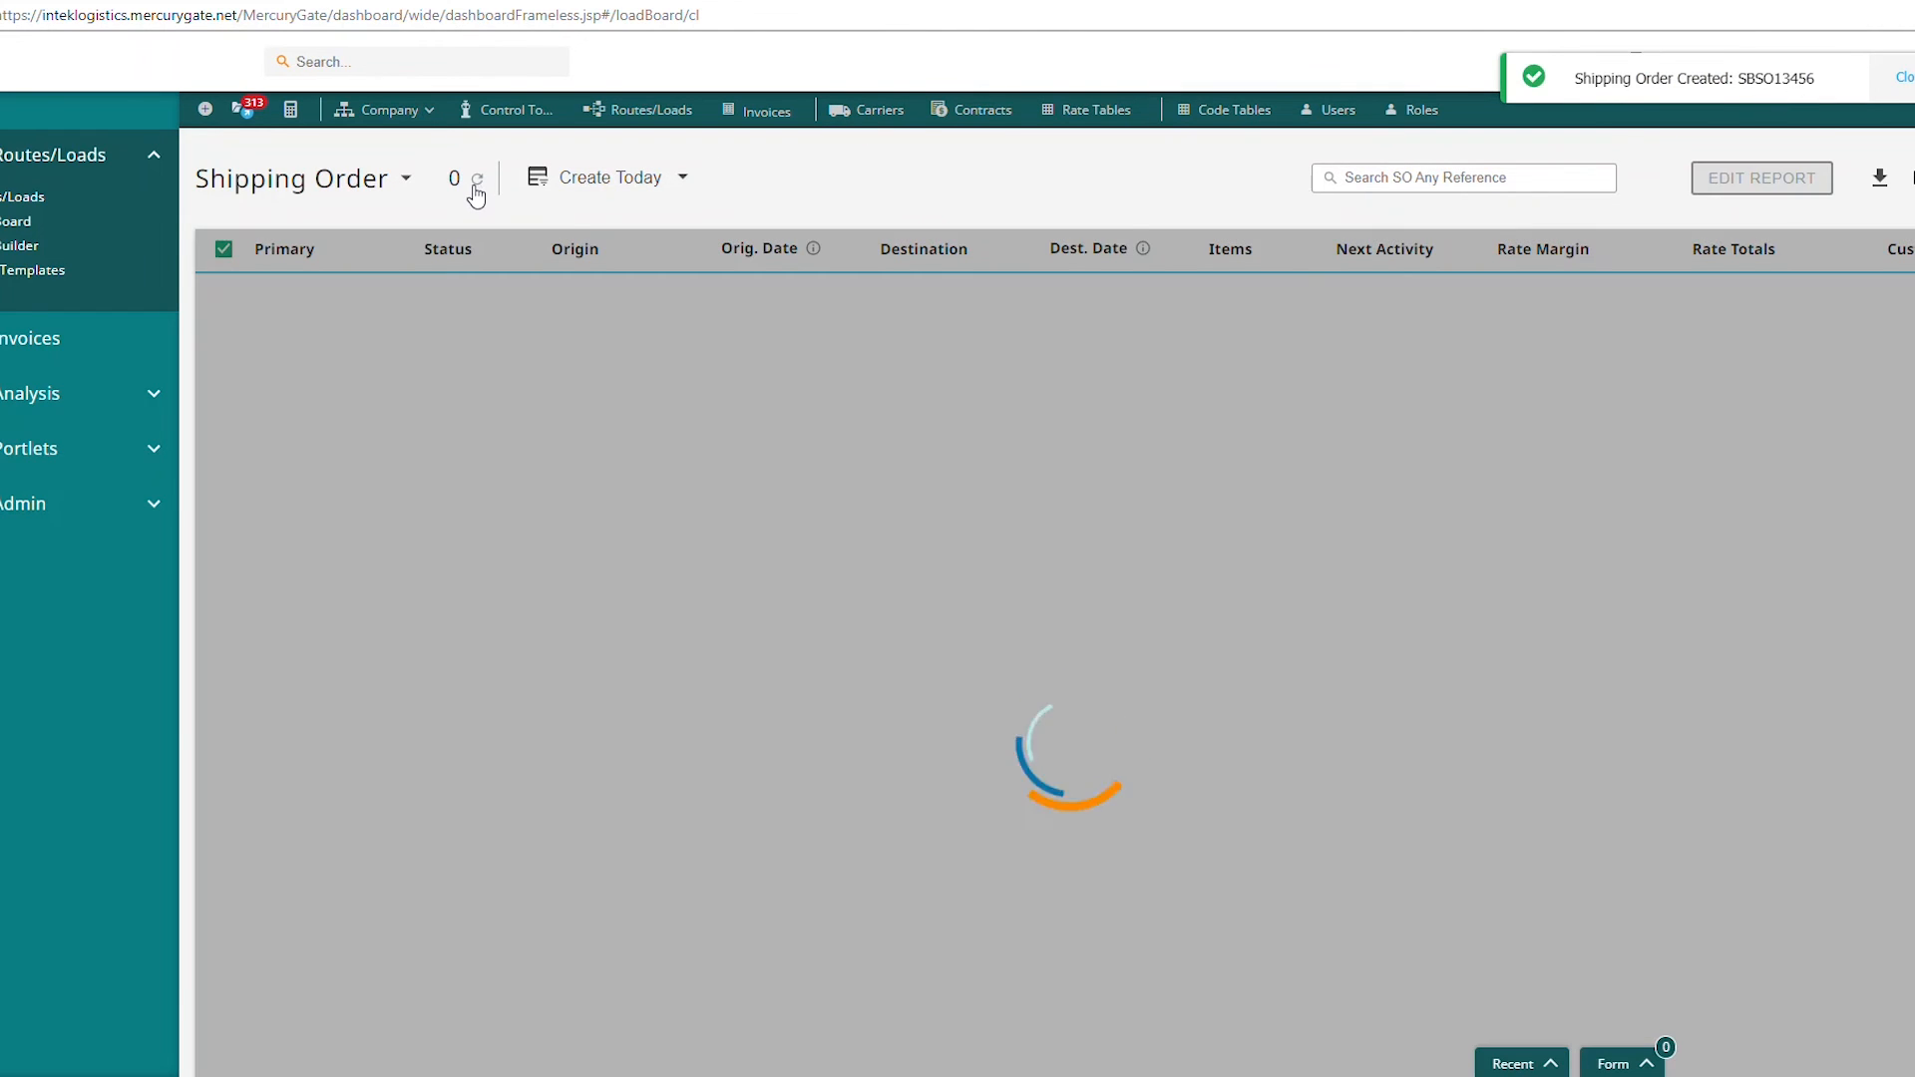